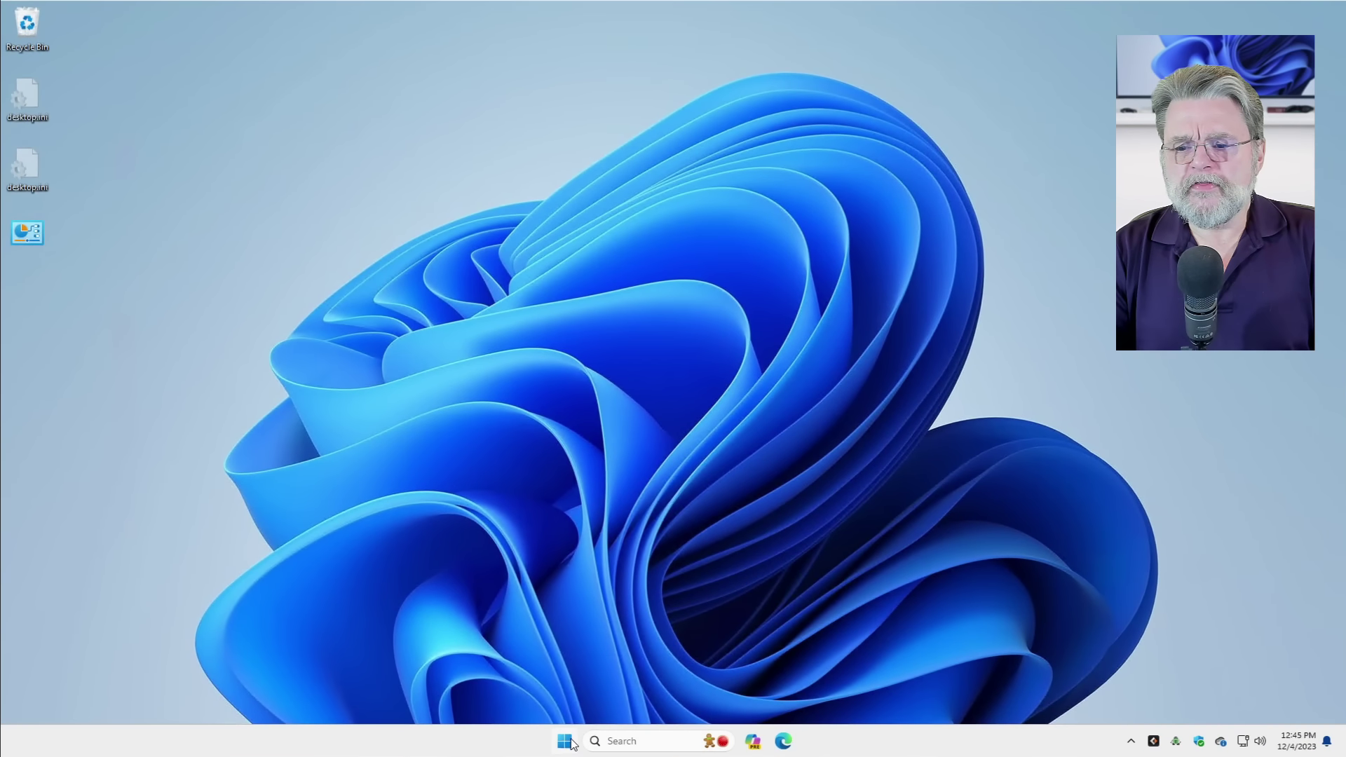
# Step: Check 7-Zip's removal options in Windows Settings' installed apps, then close Settings without uninstalling
pyautogui.rightClick(398, 599)
pyautogui.click(539, 591)
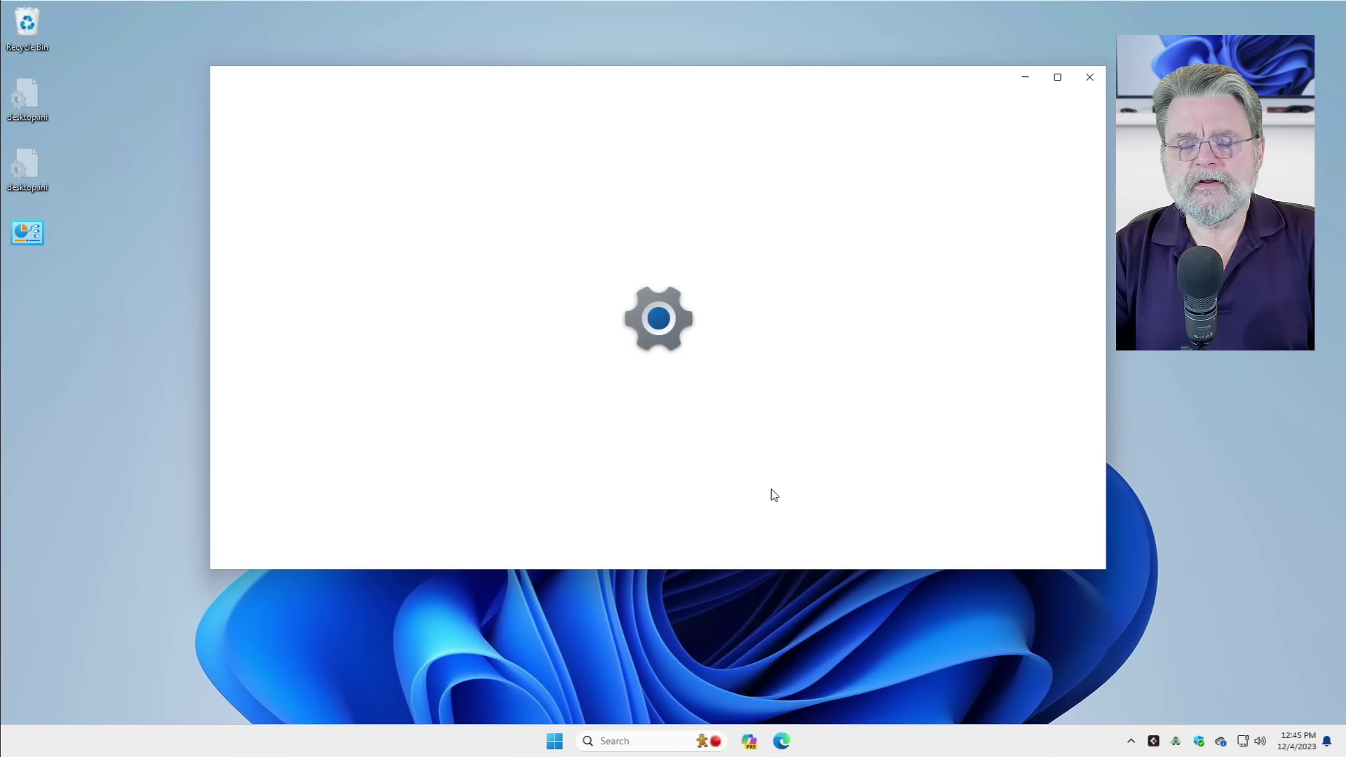
pyautogui.click(266, 356)
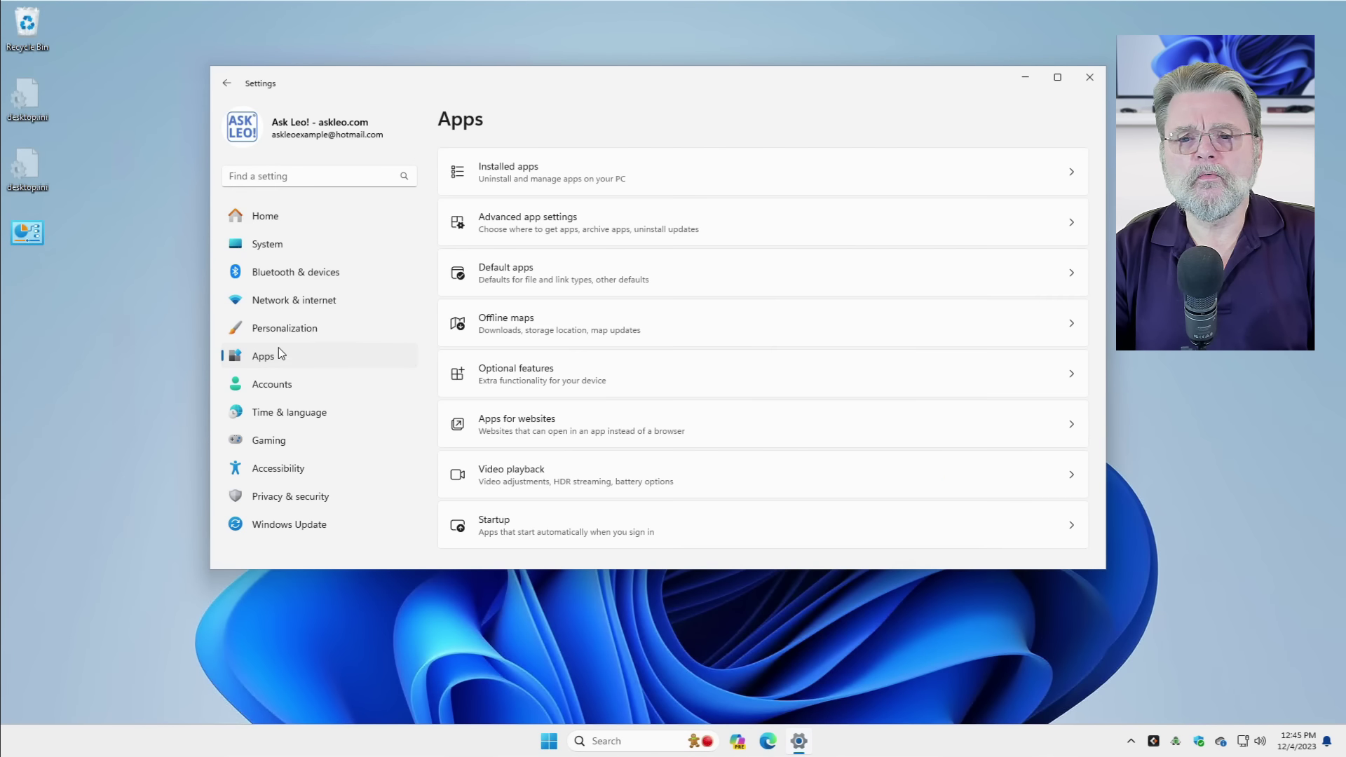
pyautogui.click(519, 175)
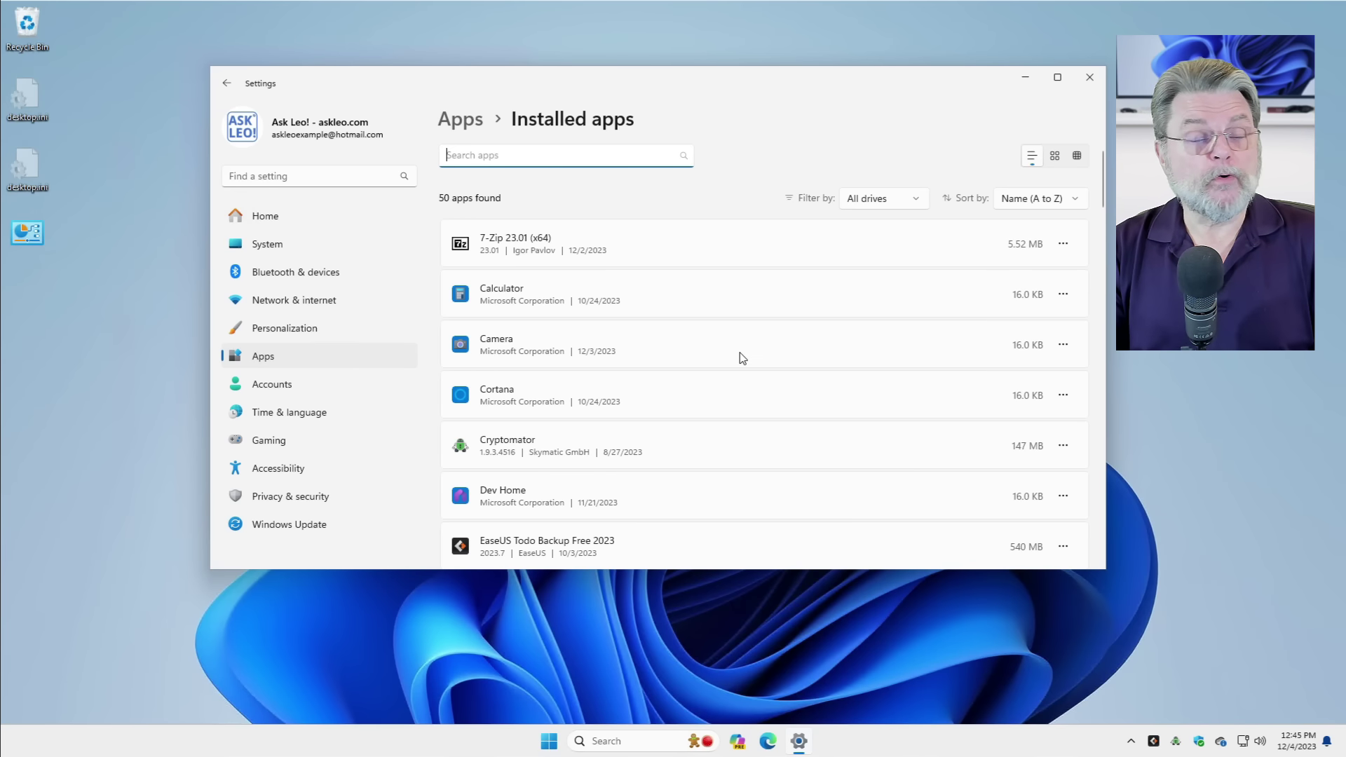
pyautogui.click(940, 247)
pyautogui.click(1062, 245)
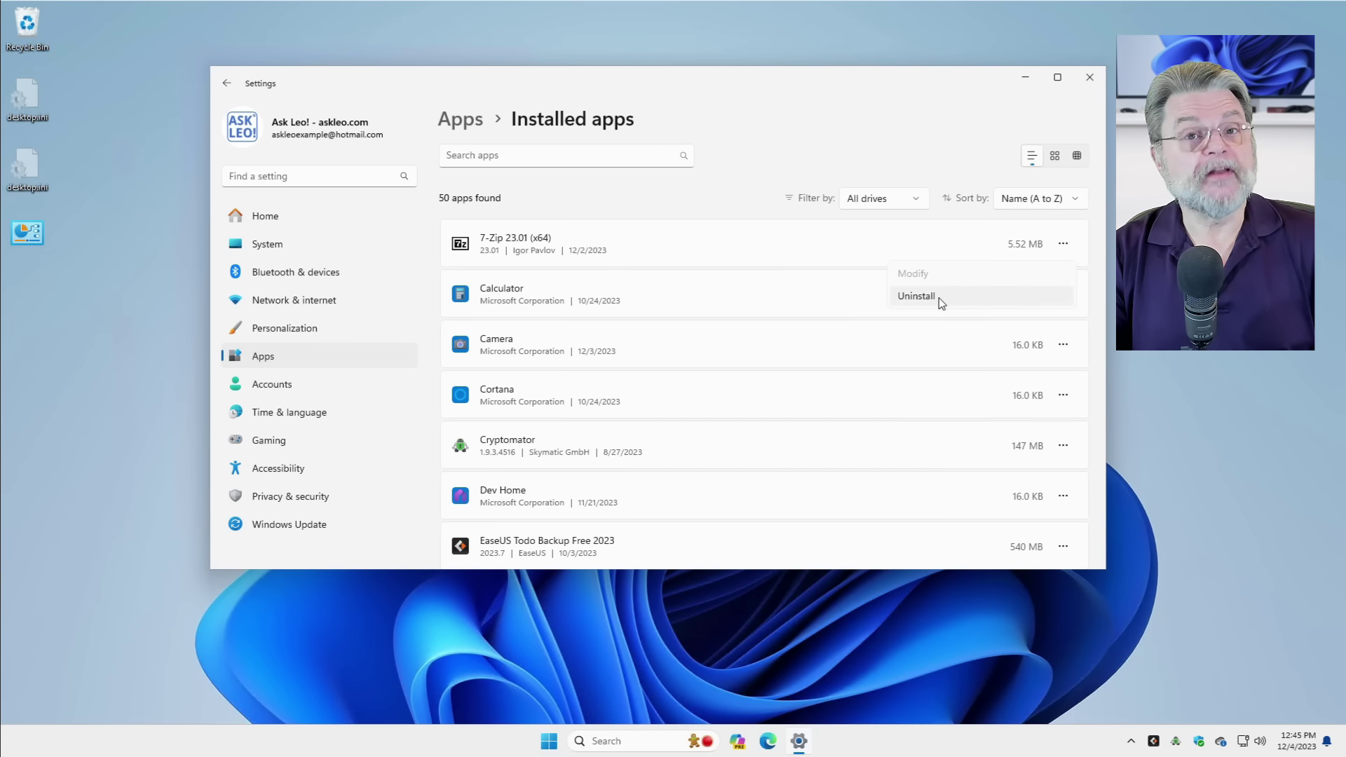
pyautogui.click(1089, 77)
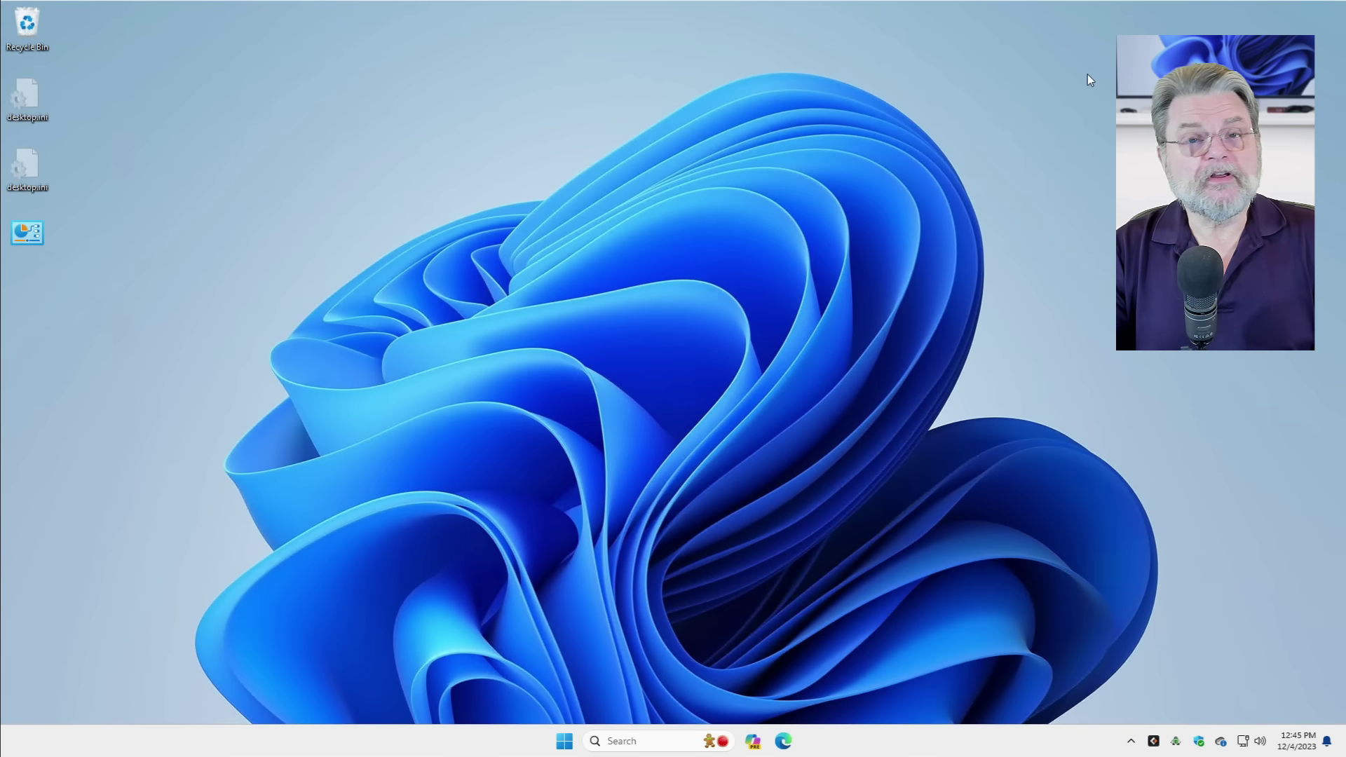
# Step: Search 'revo' from the Start menu and open the Revo Uninstaller website result
pyautogui.click(566, 742)
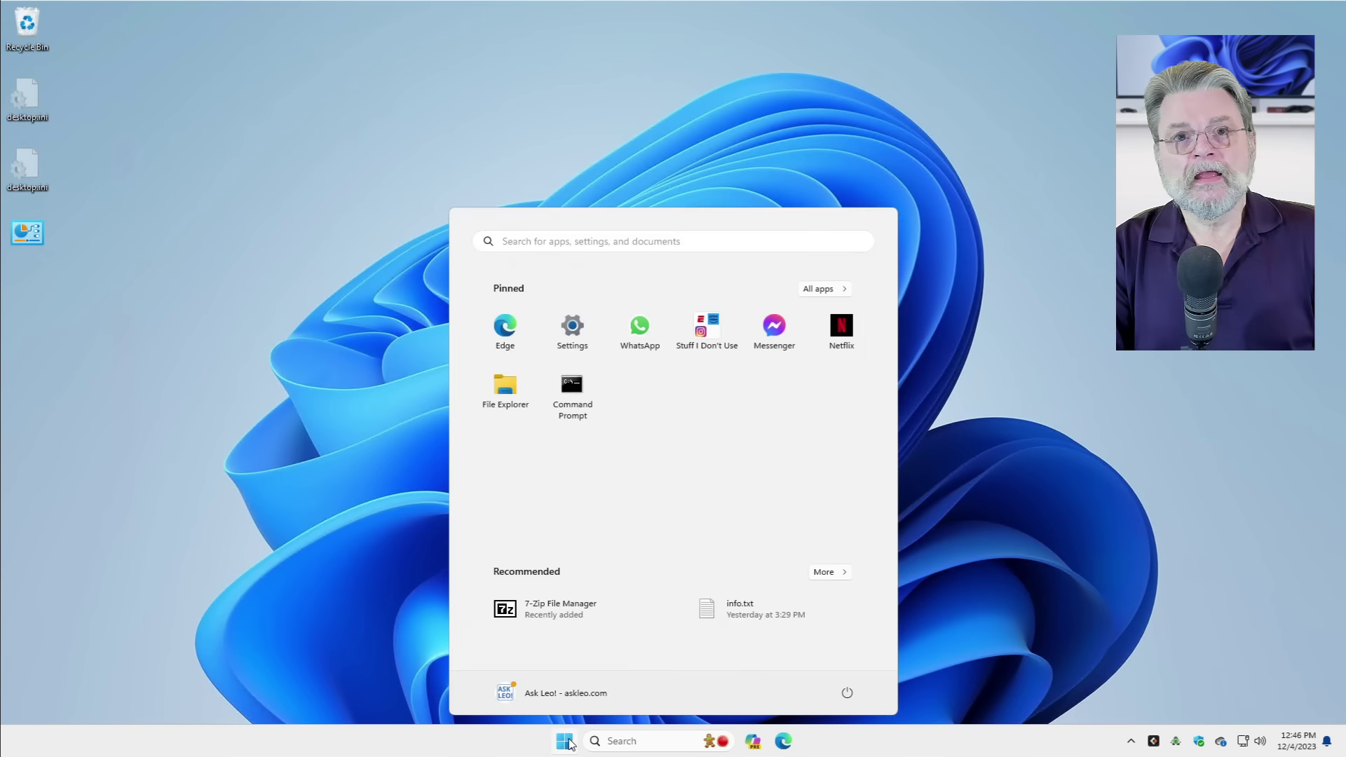
pyautogui.write('revo')
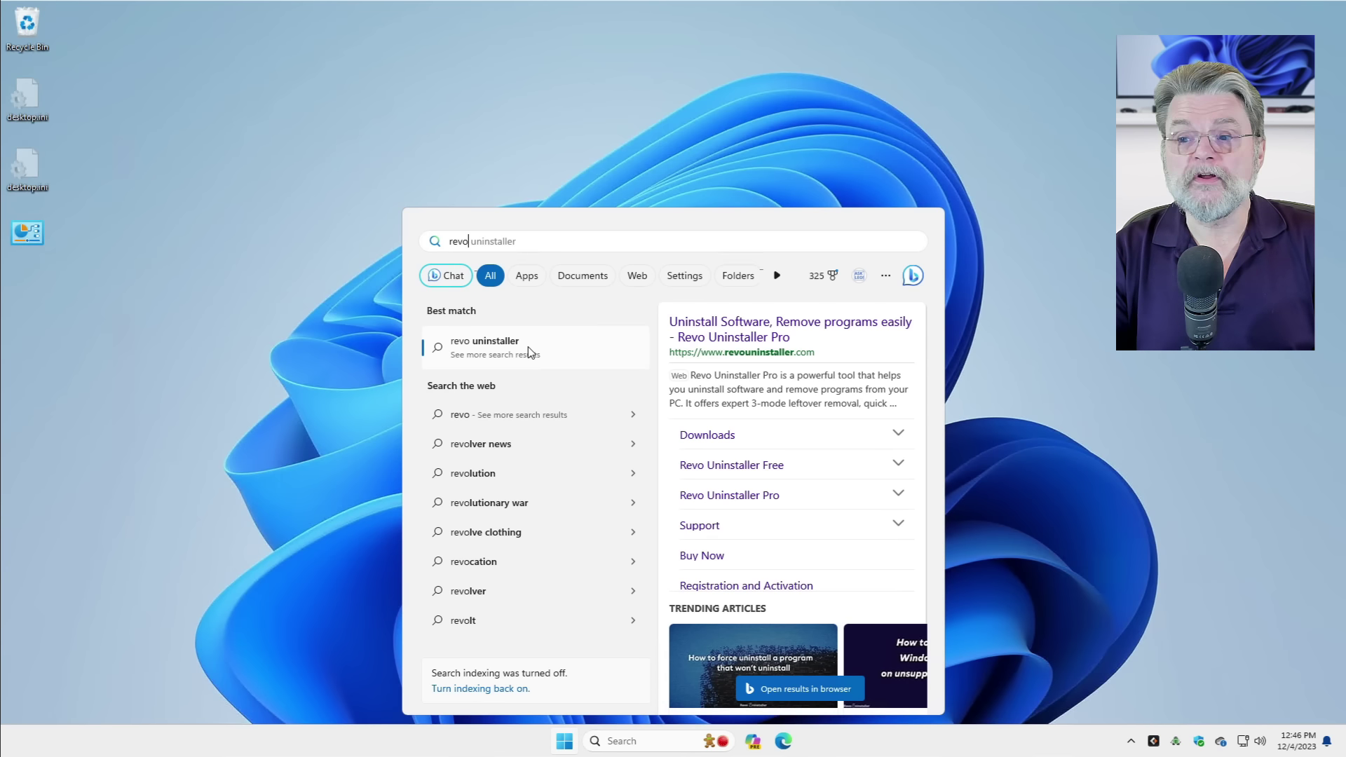
pyautogui.click(773, 338)
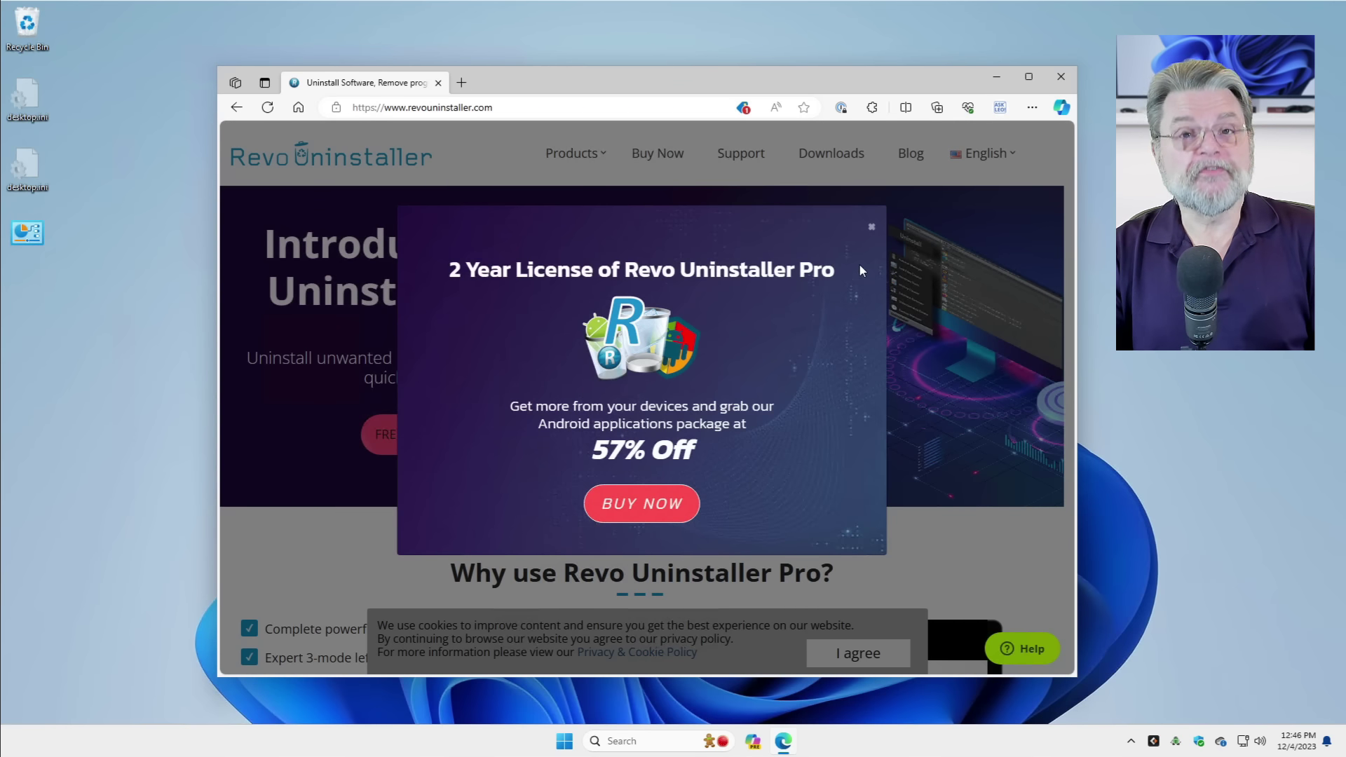
# Step: Dismiss the promo pop-up and download the Revo Uninstaller Freeware installer from the Downloads page
pyautogui.click(870, 228)
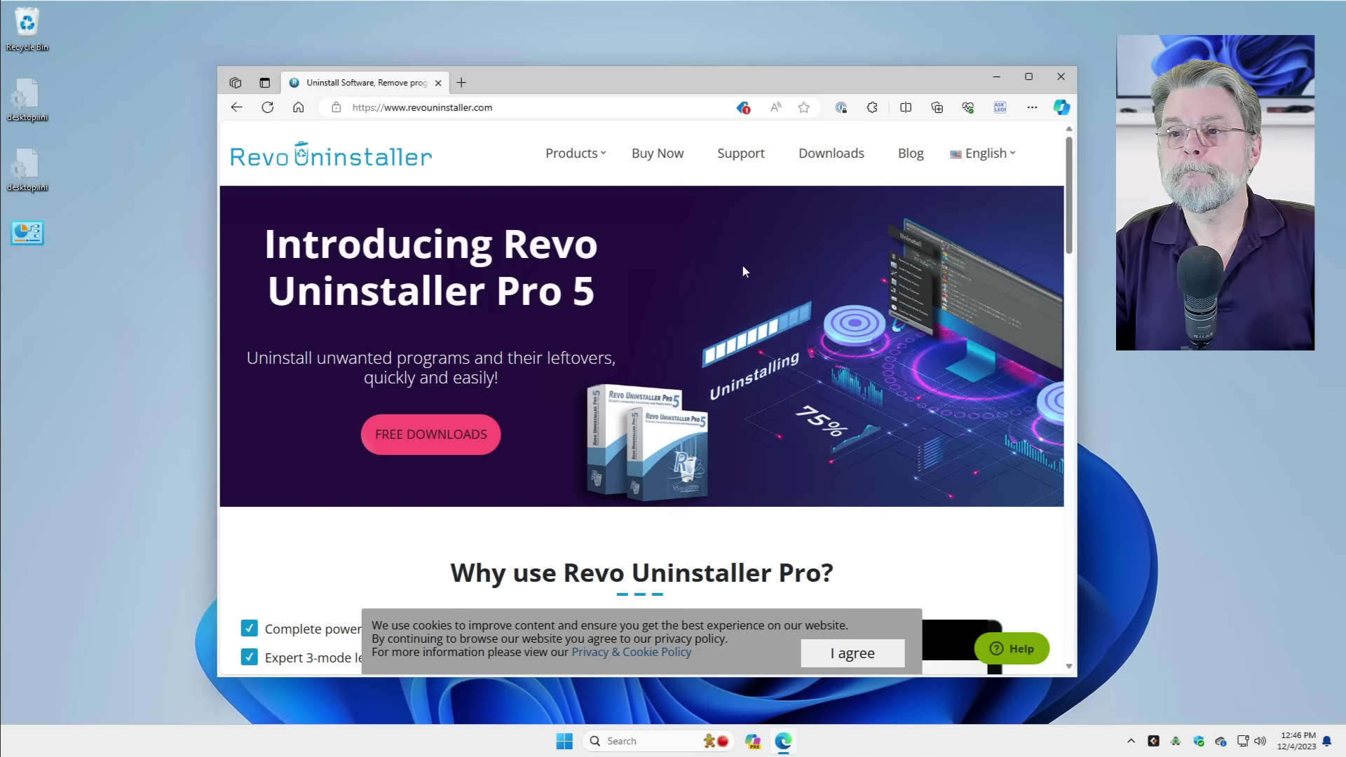
pyautogui.click(820, 159)
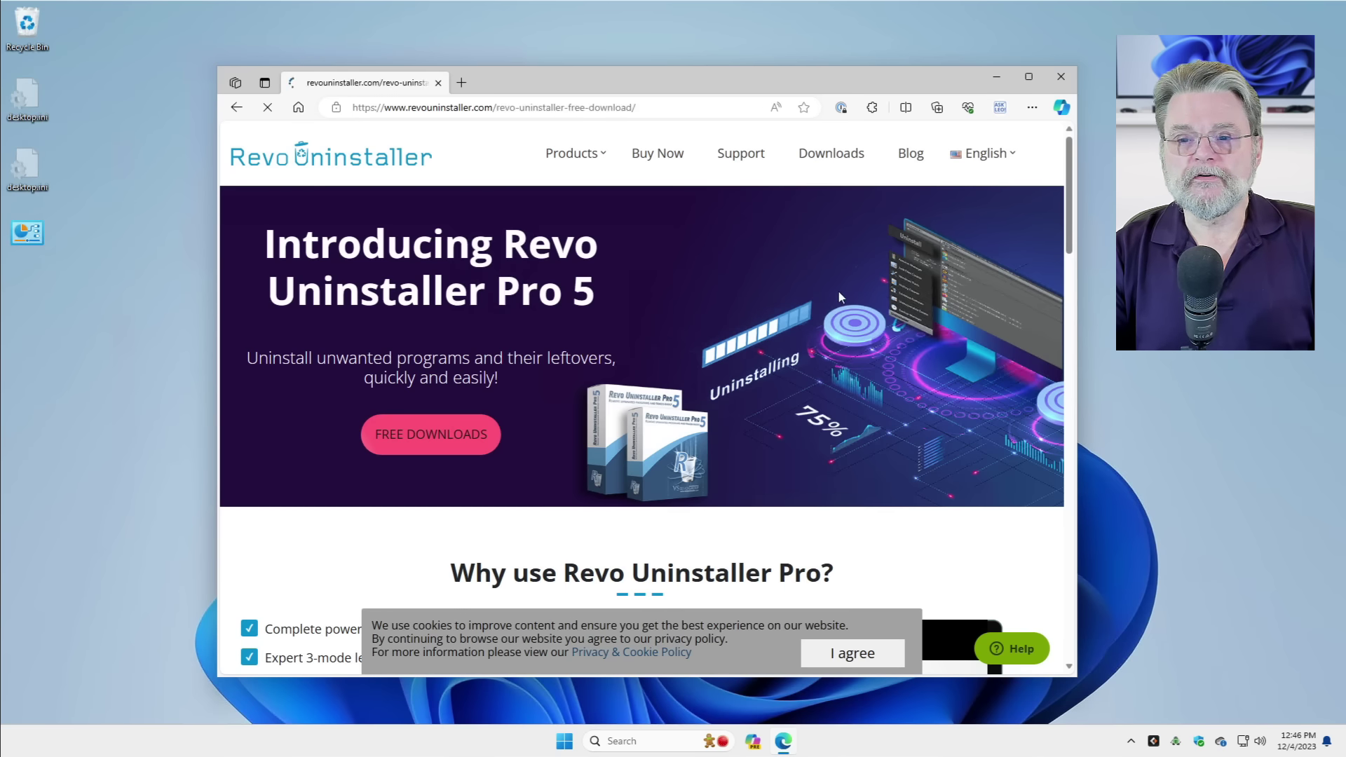
pyautogui.scroll(-5, 312, 326)
pyautogui.scroll(1, 383, 163)
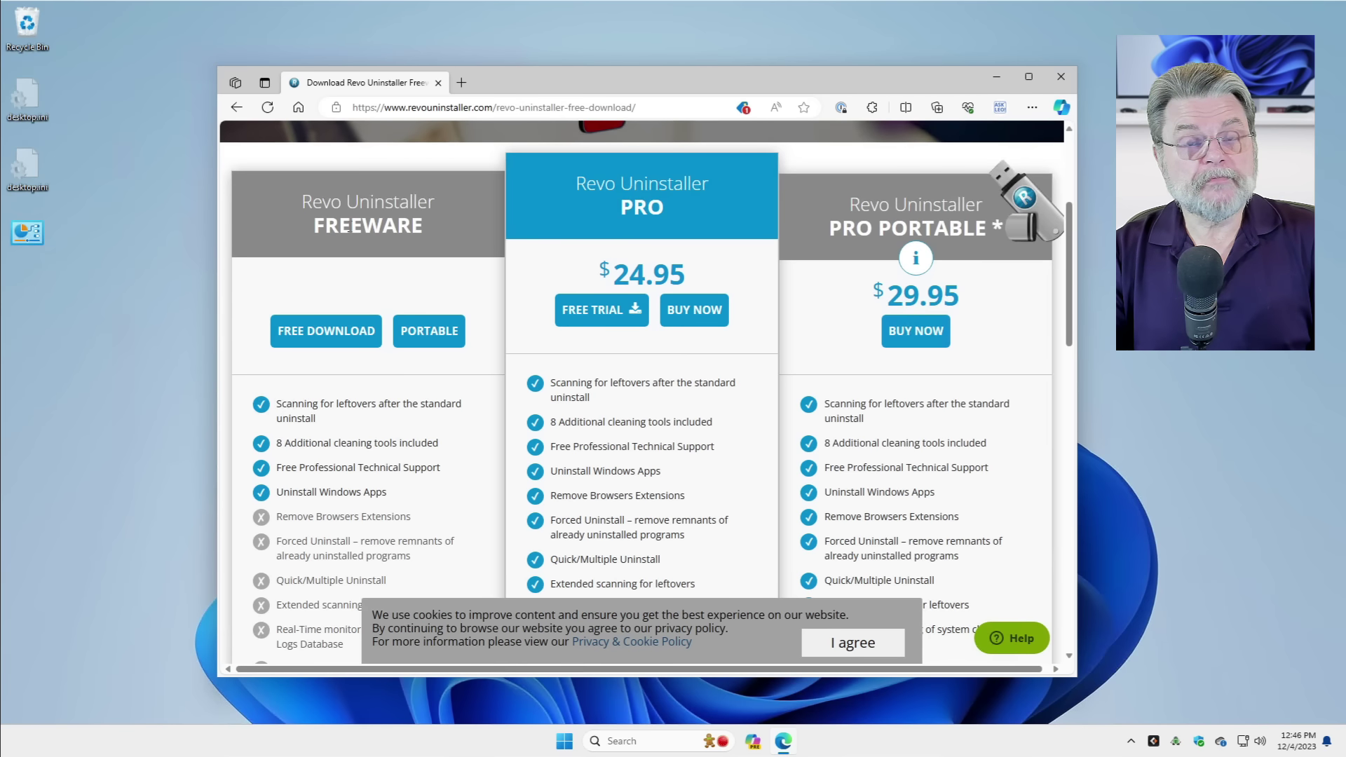
pyautogui.click(329, 337)
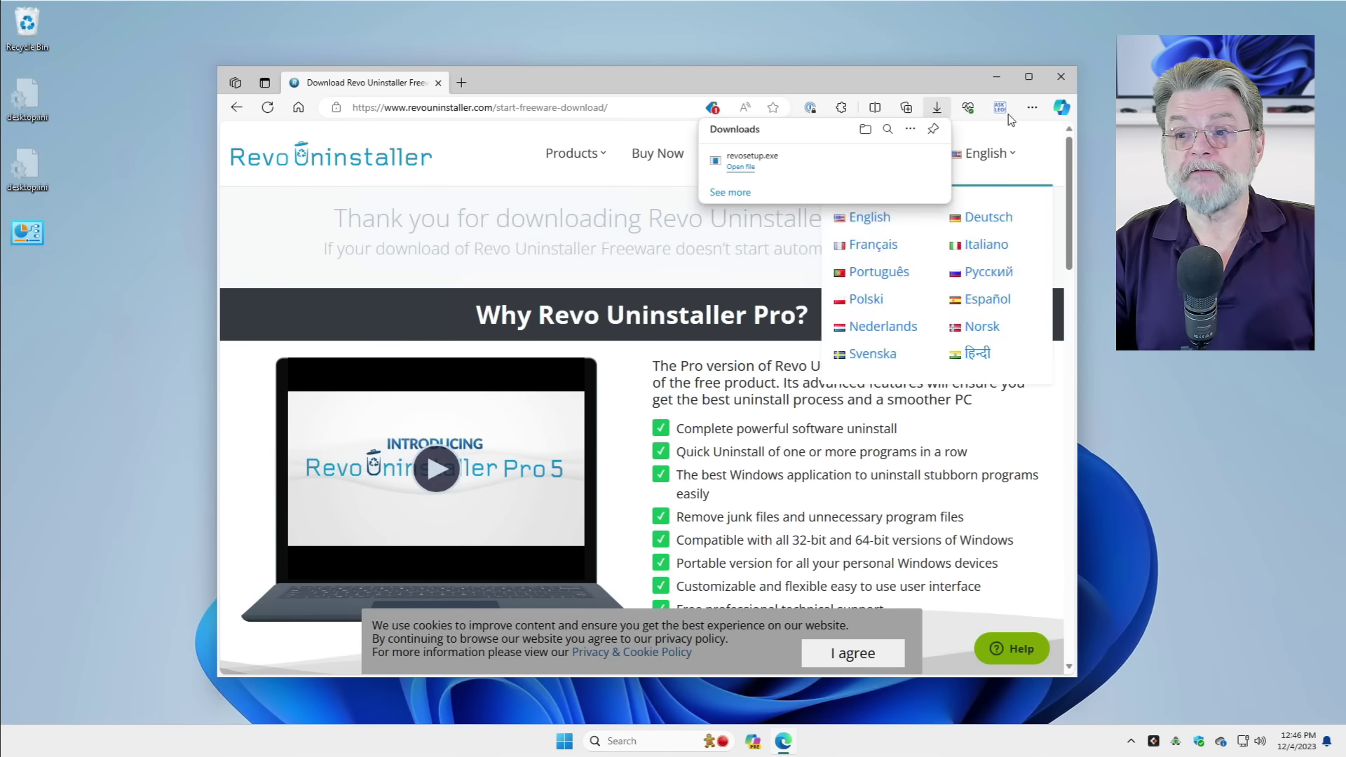
# Step: Run revosetup.exe and install Revo Uninstaller in English, default folder, with a desktop shortcut
pyautogui.click(778, 167)
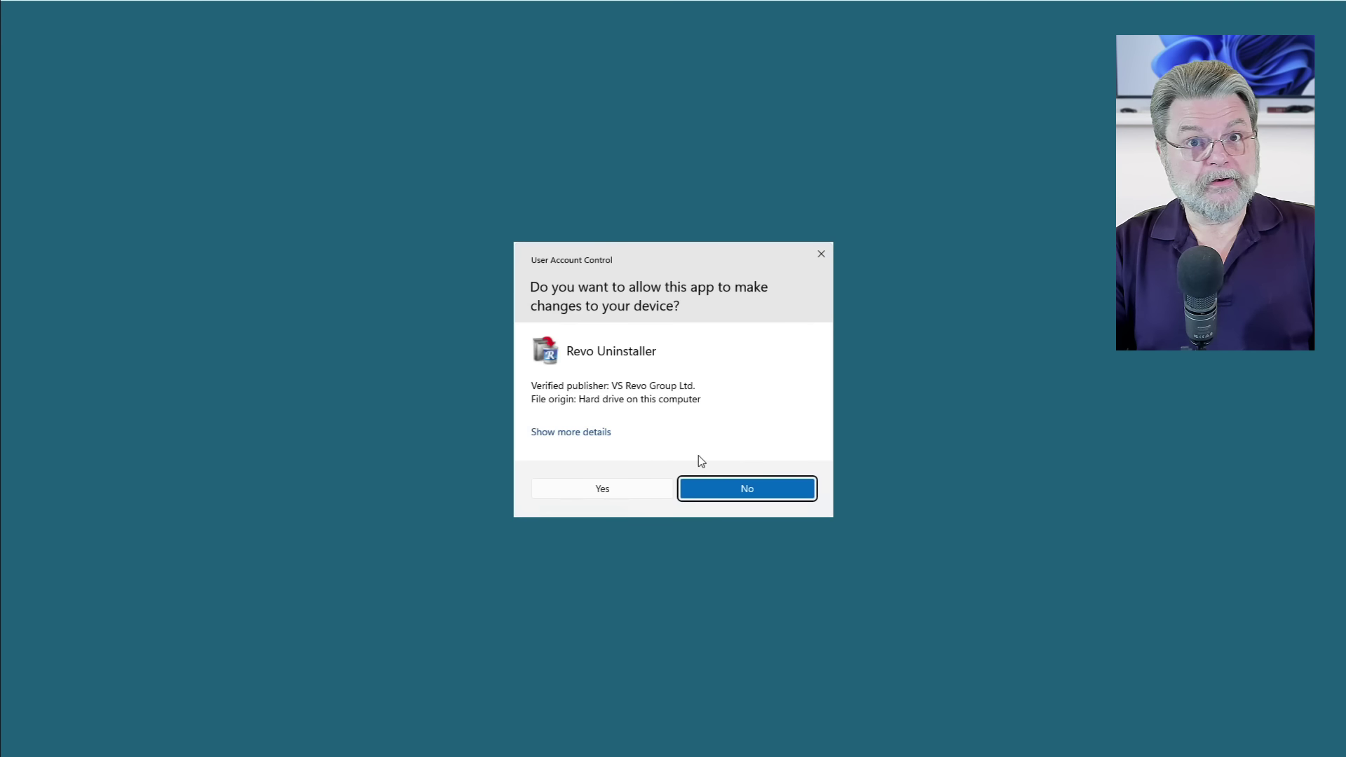
pyautogui.click(602, 489)
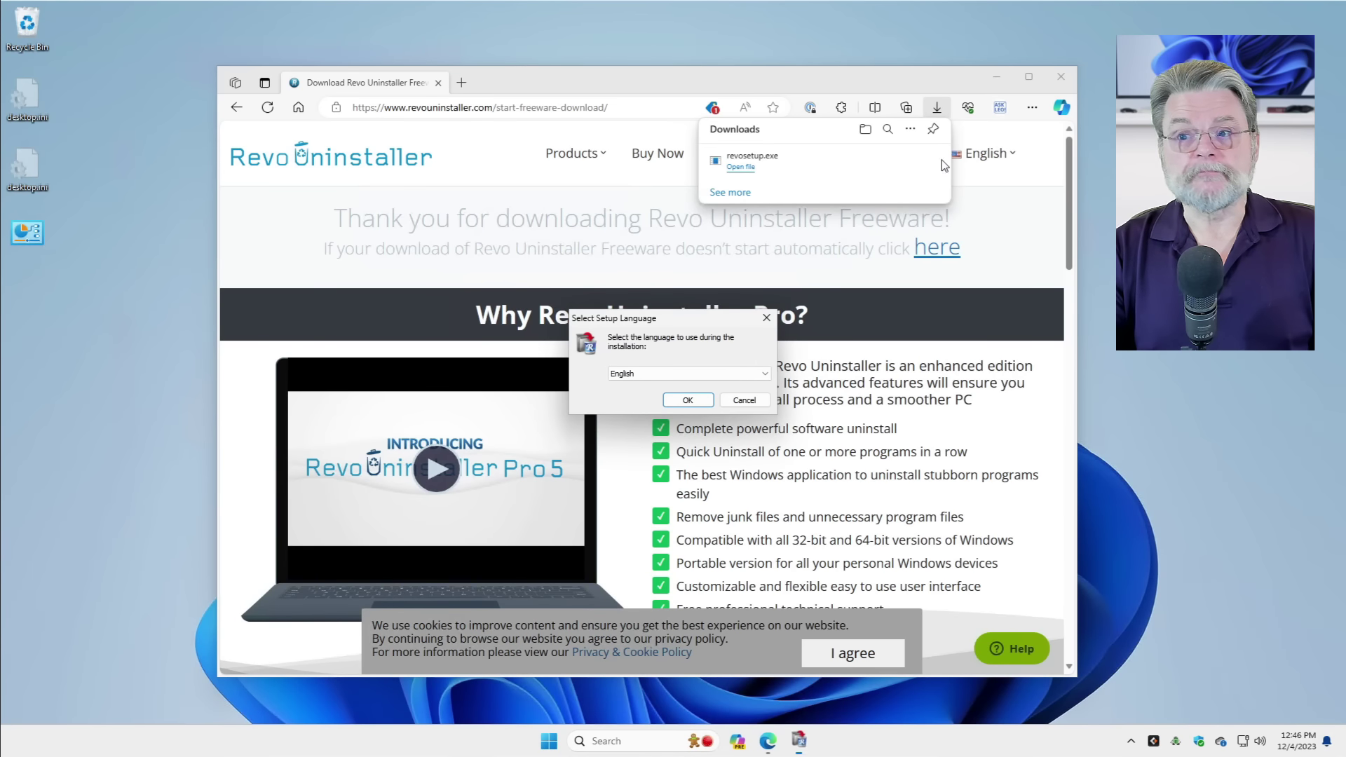
pyautogui.click(1058, 81)
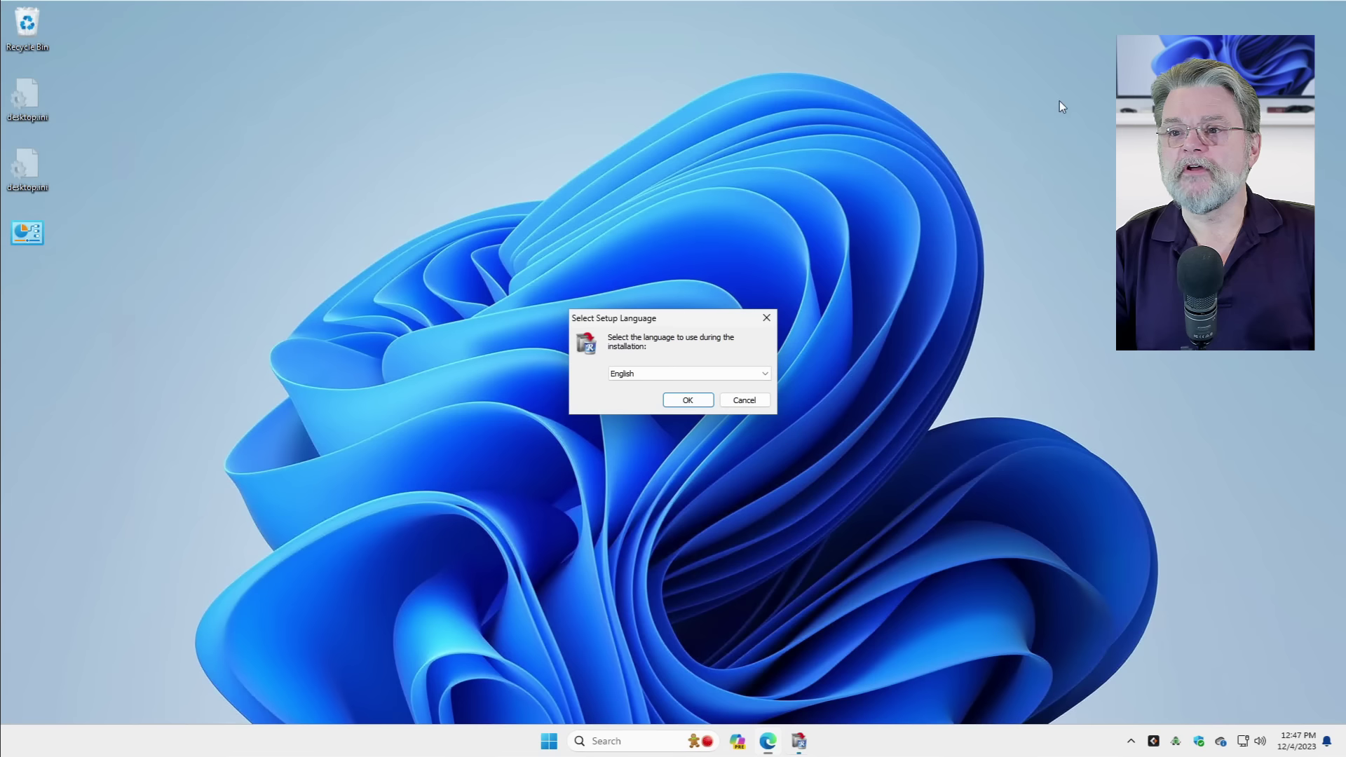
pyautogui.click(688, 400)
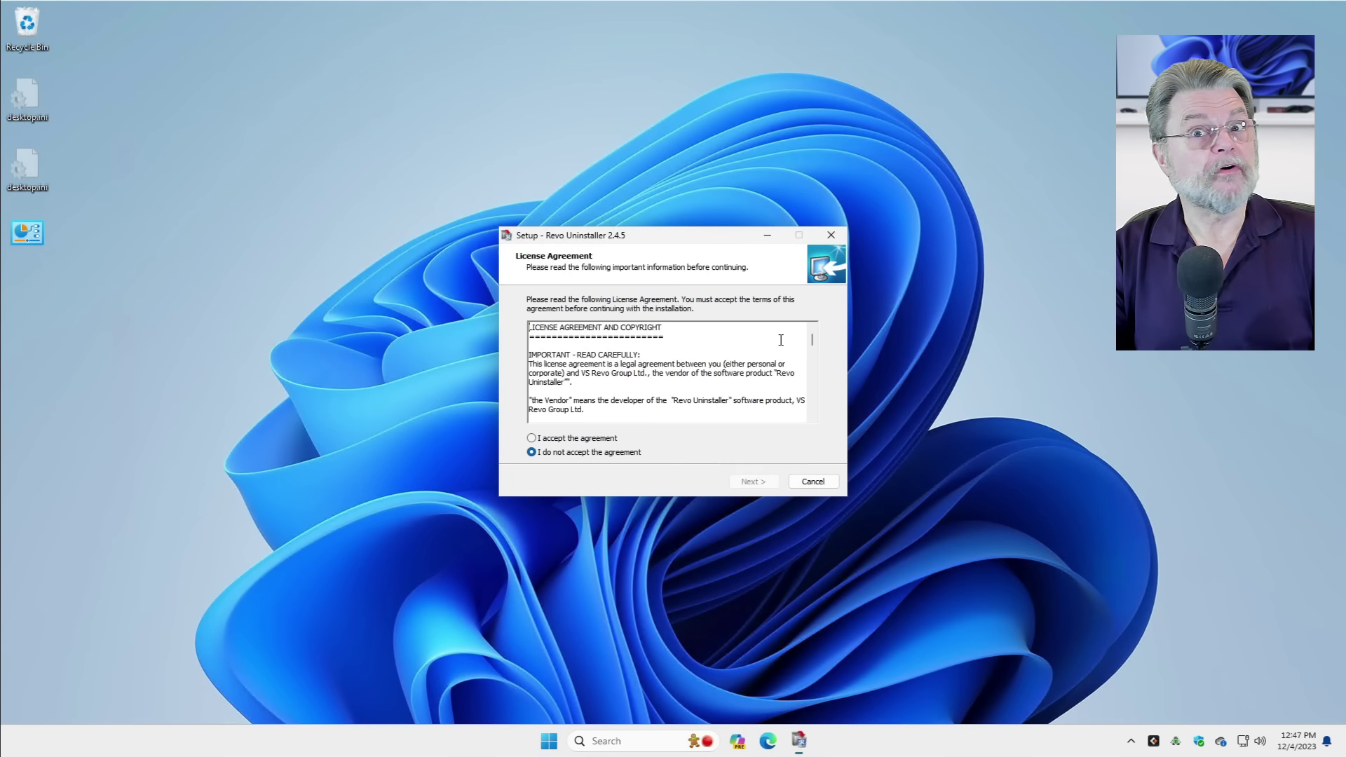
pyautogui.click(550, 438)
pyautogui.click(753, 482)
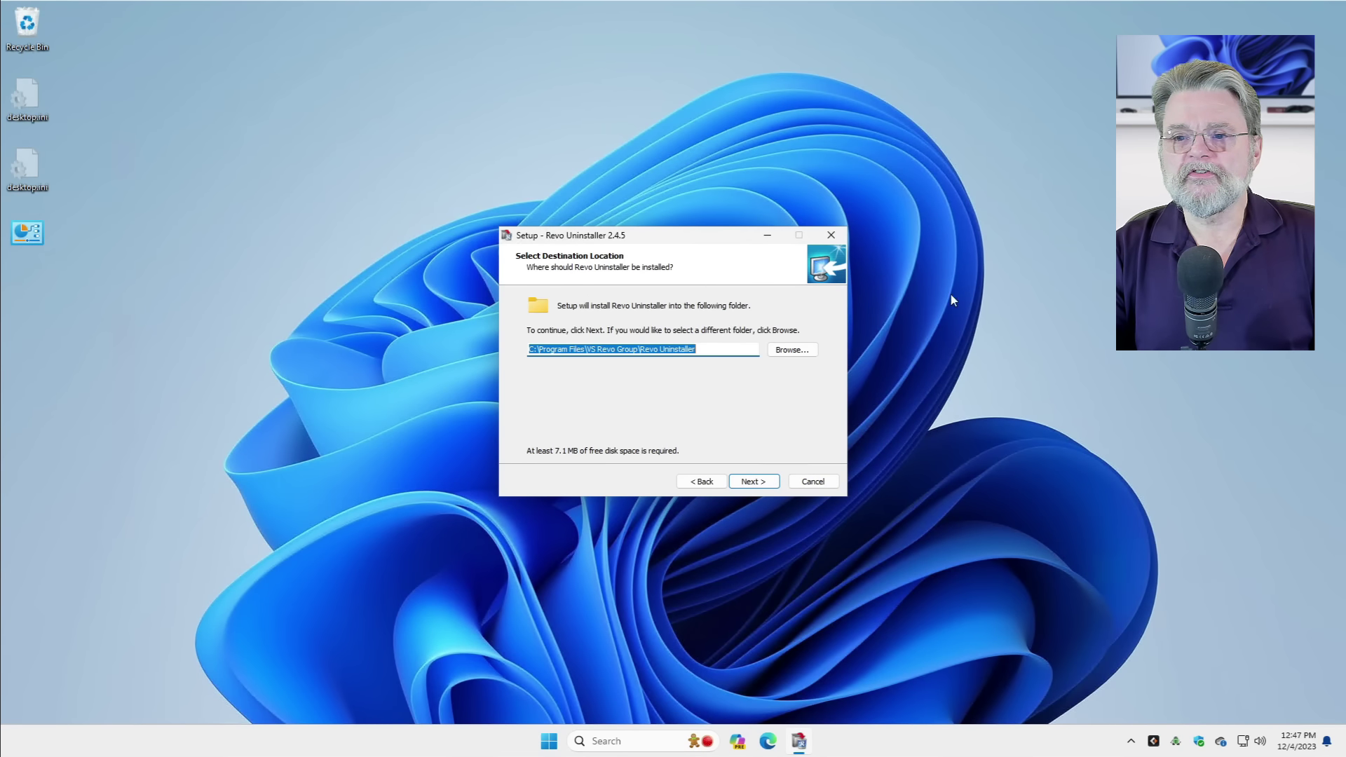
pyautogui.click(754, 482)
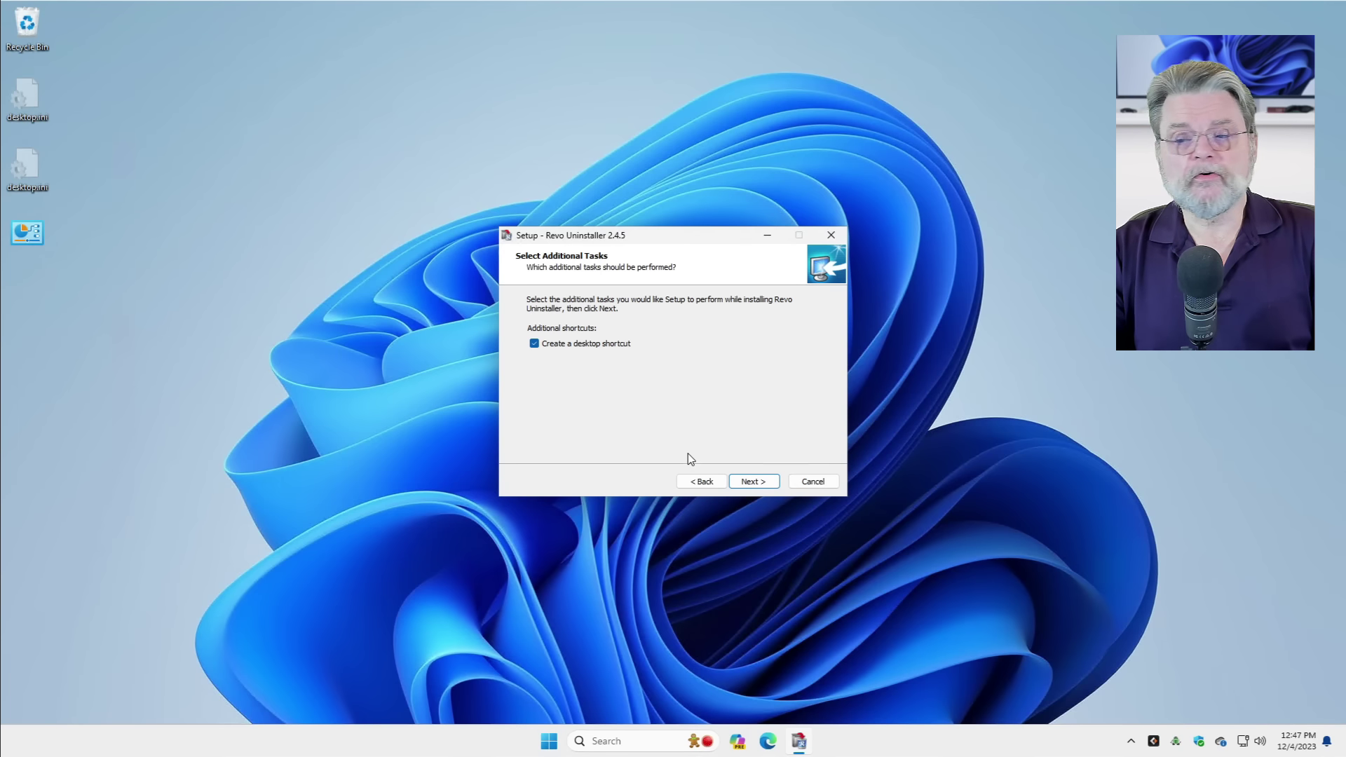
pyautogui.click(764, 483)
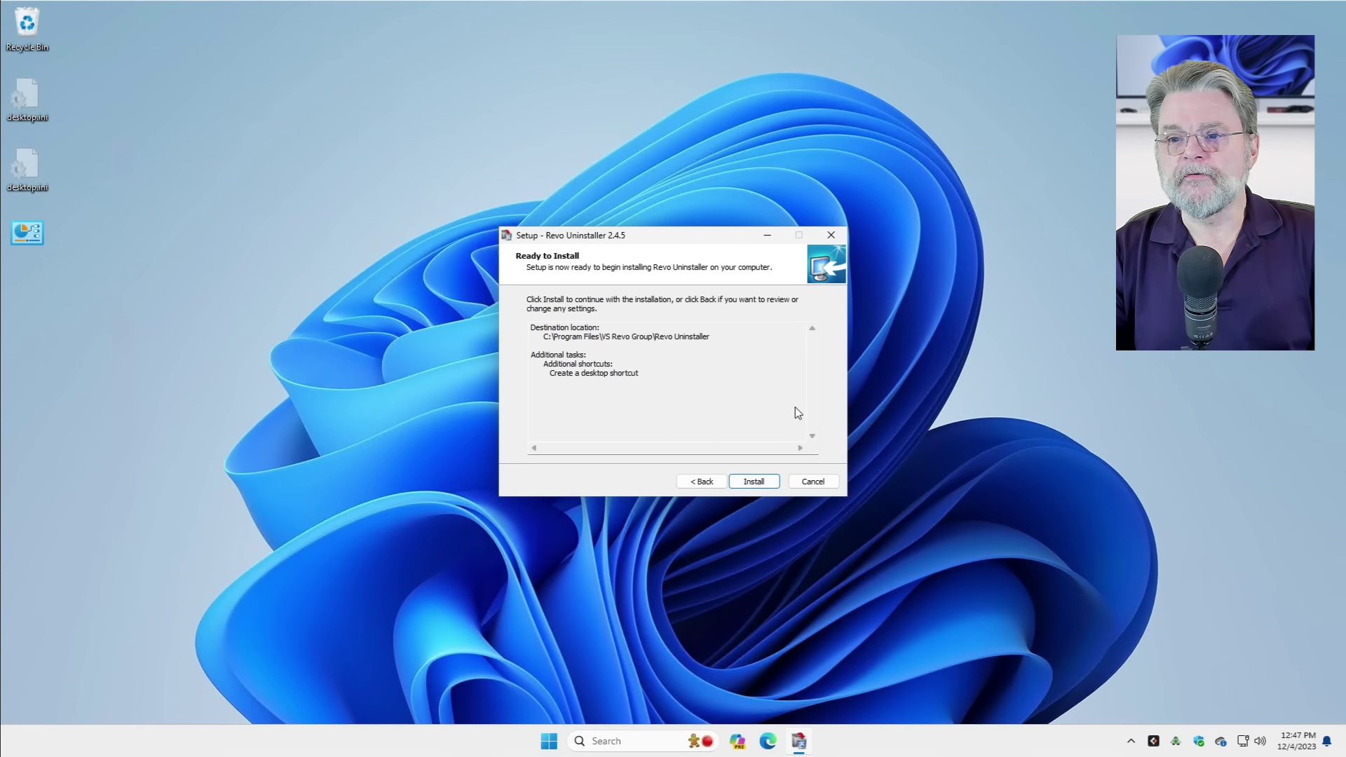
pyautogui.click(761, 482)
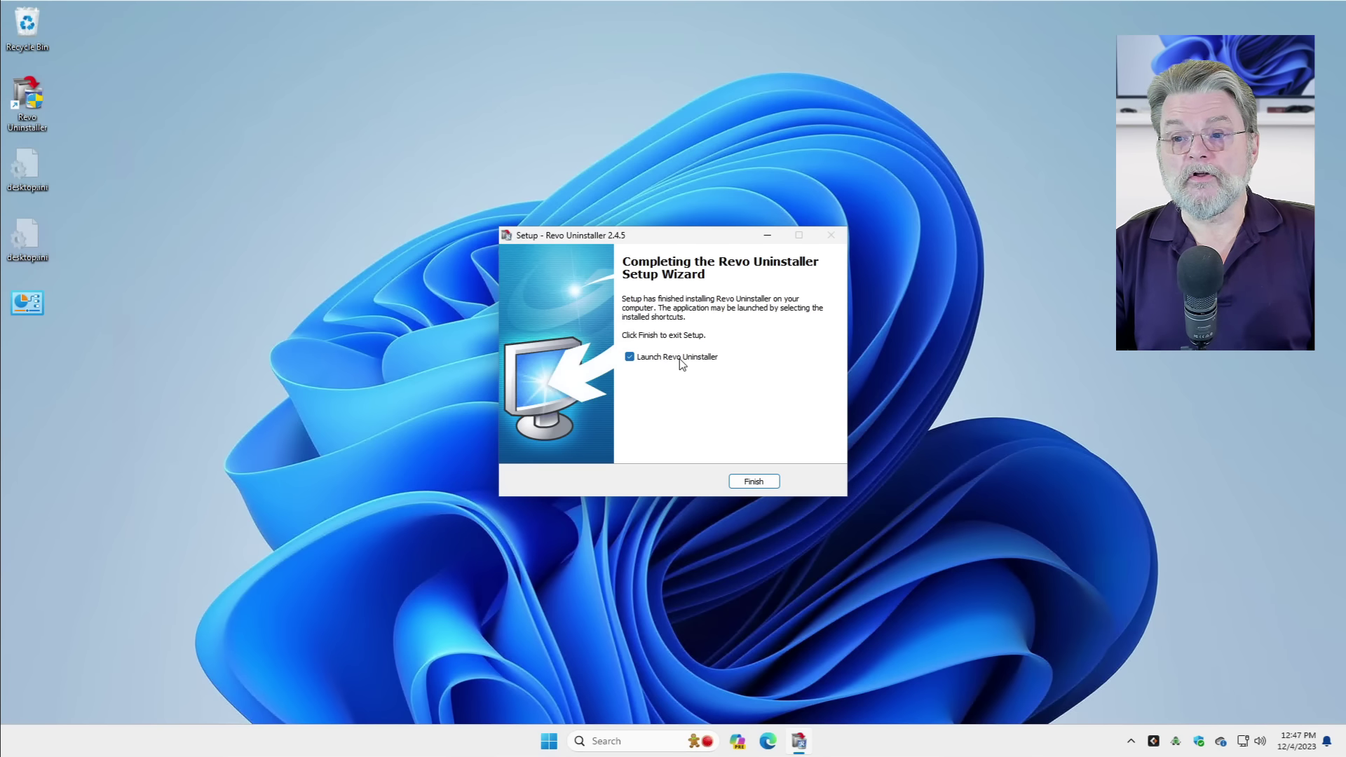
# Step: Launch Revo Uninstaller after setup and select TreeSize Free V4.7 (64 bit) in the list
pyautogui.click(760, 483)
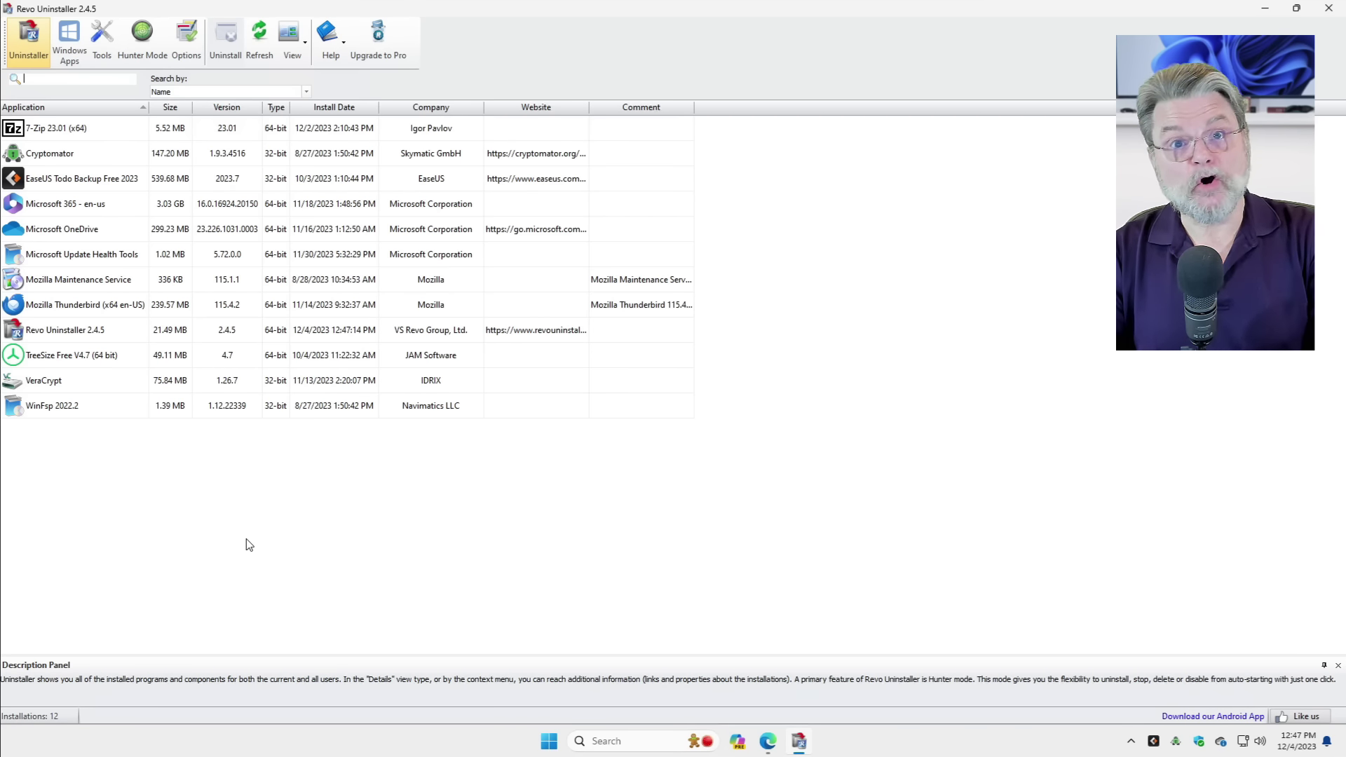
pyautogui.click(82, 354)
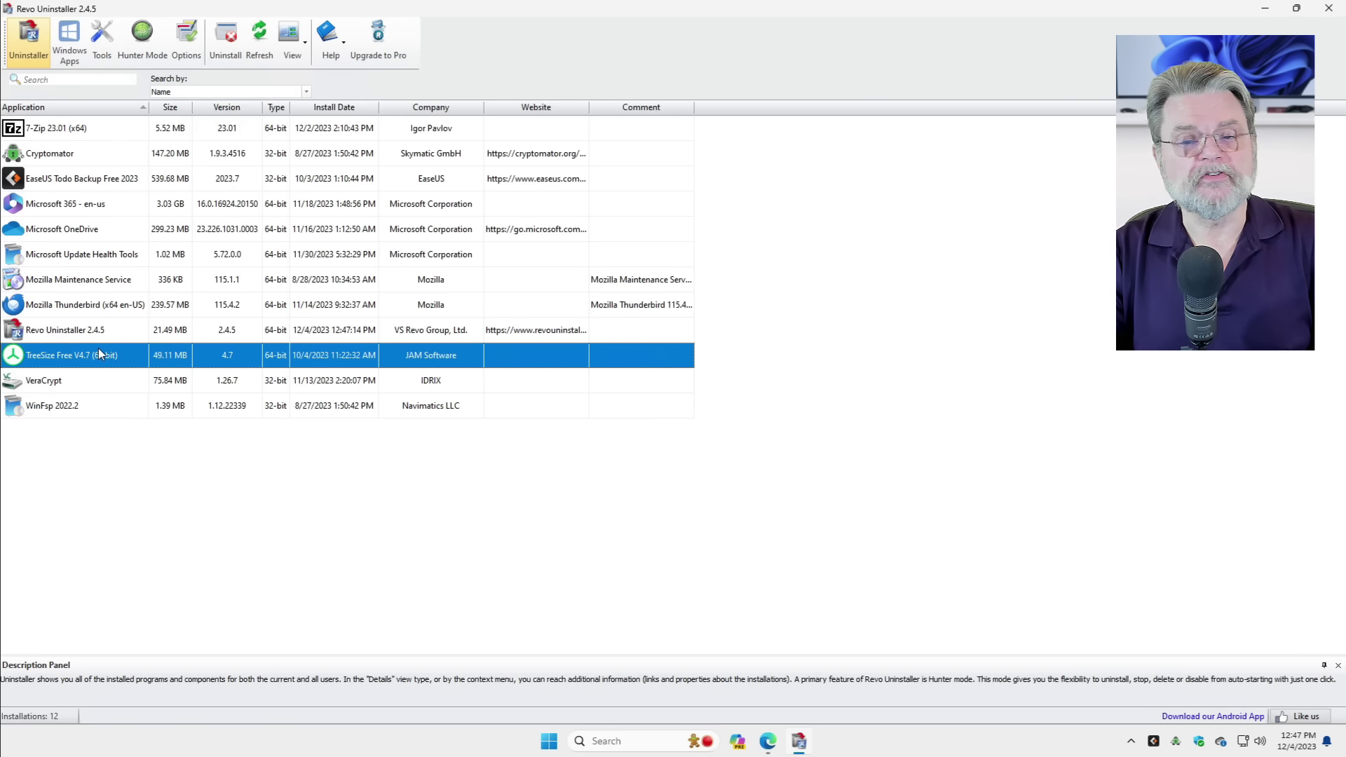
# Step: Choose Uninstall from TreeSize Free's context menu and confirm with Continue
pyautogui.rightClick(101, 359)
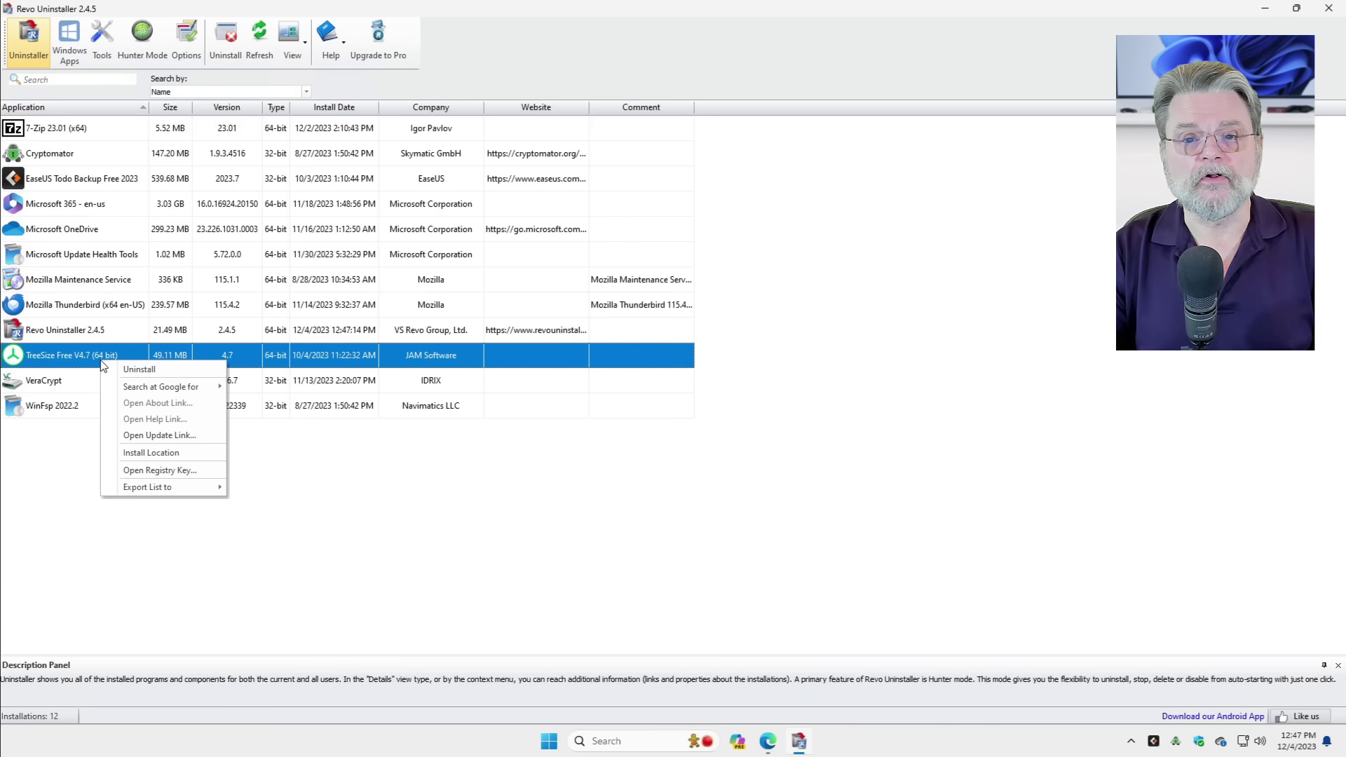
pyautogui.click(158, 367)
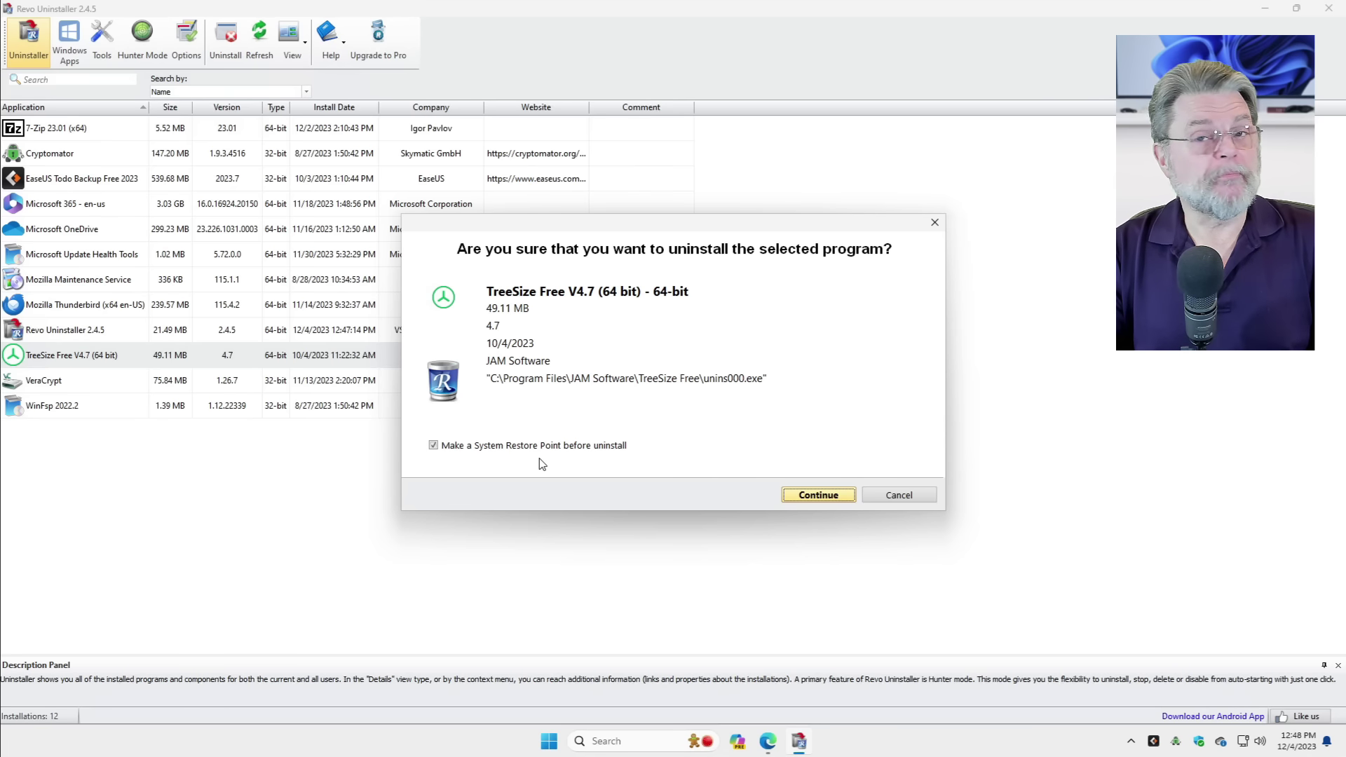
pyautogui.click(787, 497)
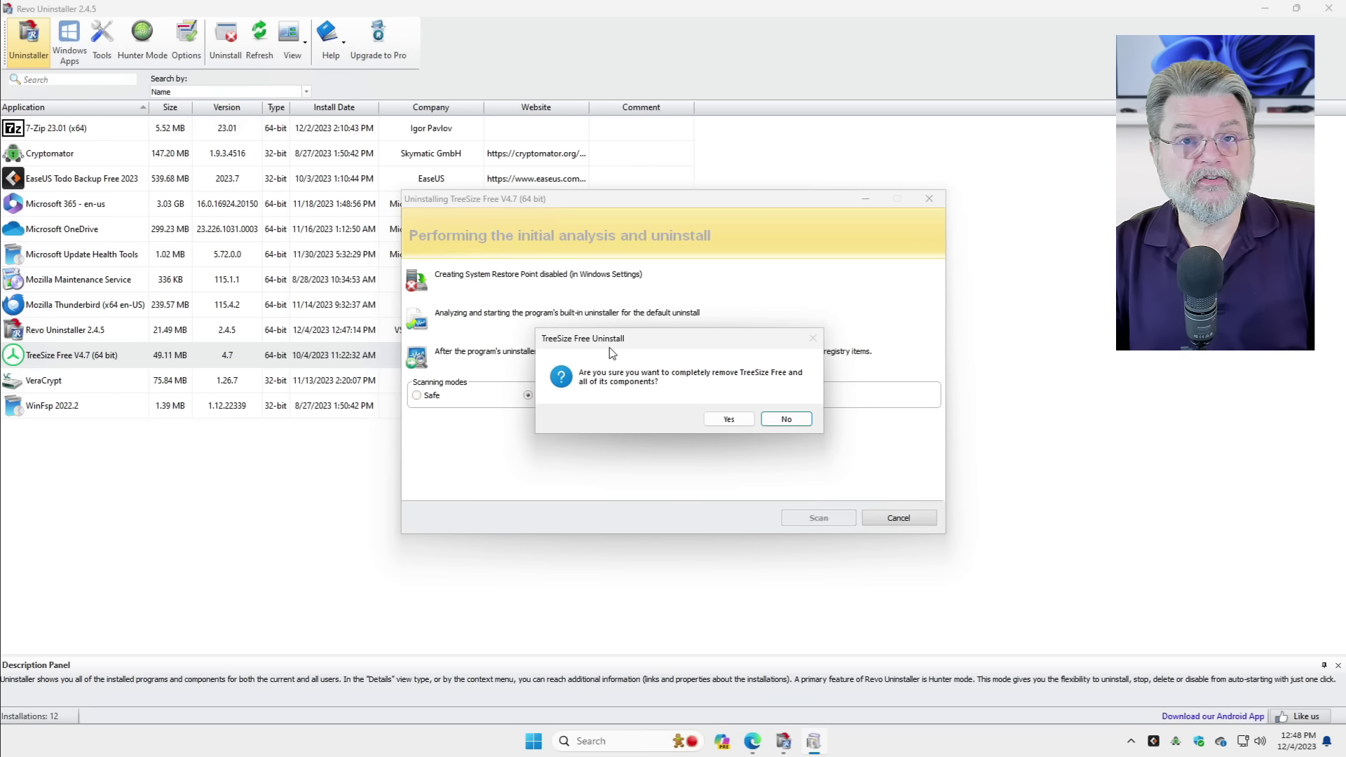
# Step: Confirm TreeSize Free's removal, skip the feedback form, delete its settings, and acknowledge success
pyautogui.click(729, 420)
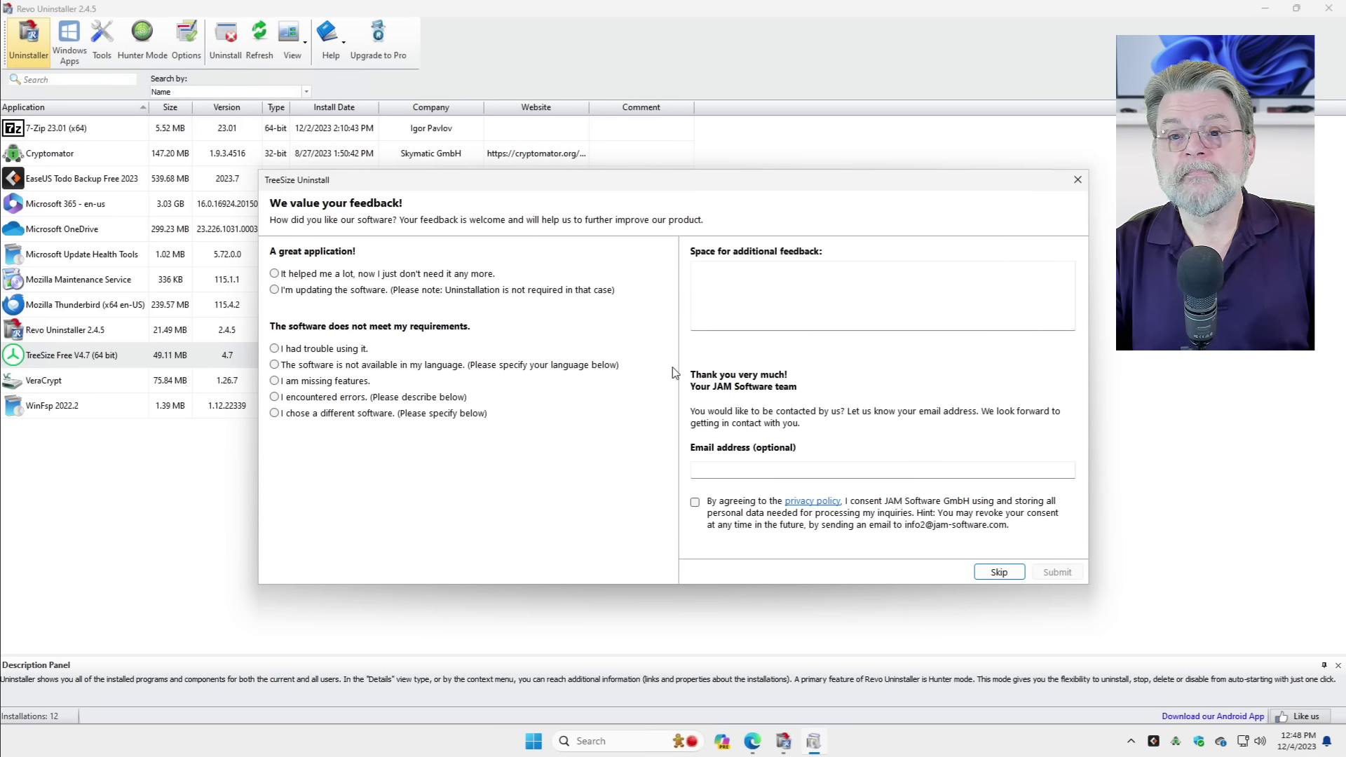
pyautogui.click(1000, 573)
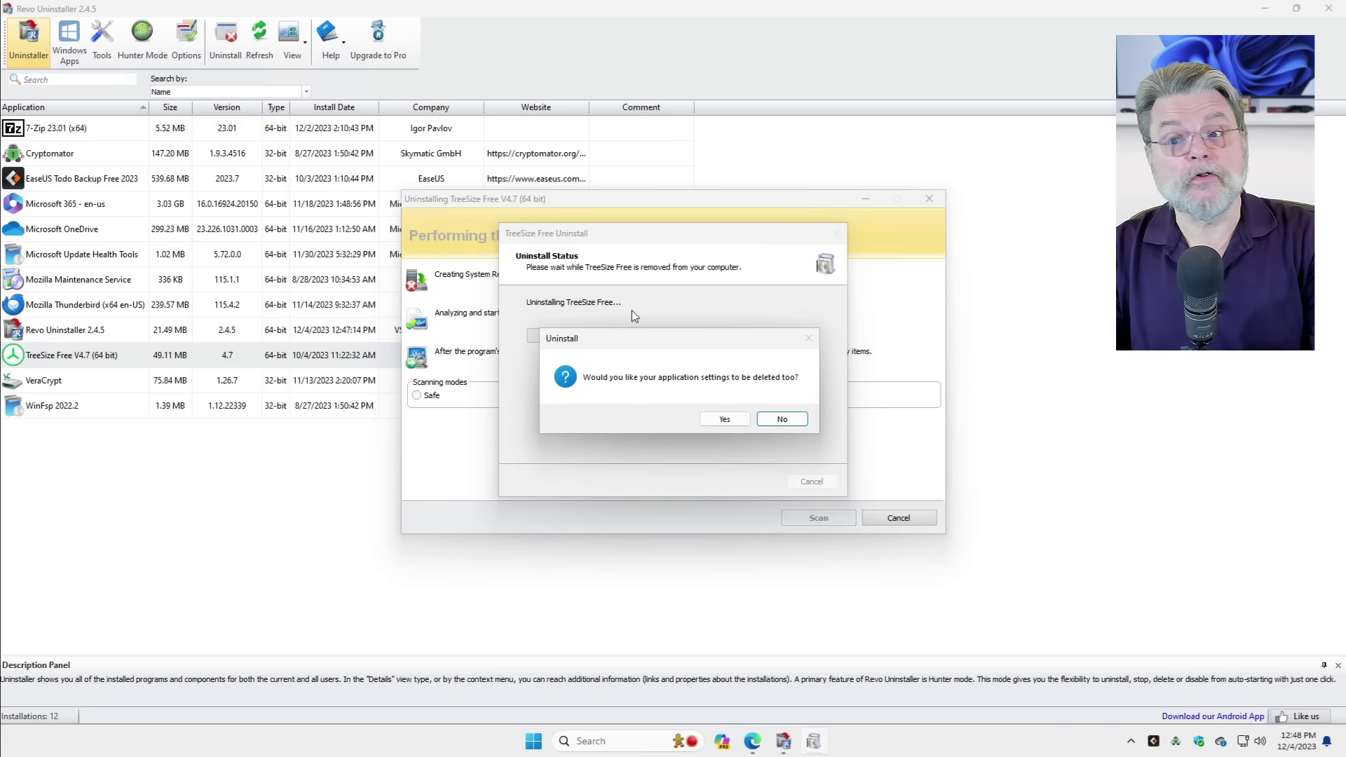
pyautogui.click(724, 419)
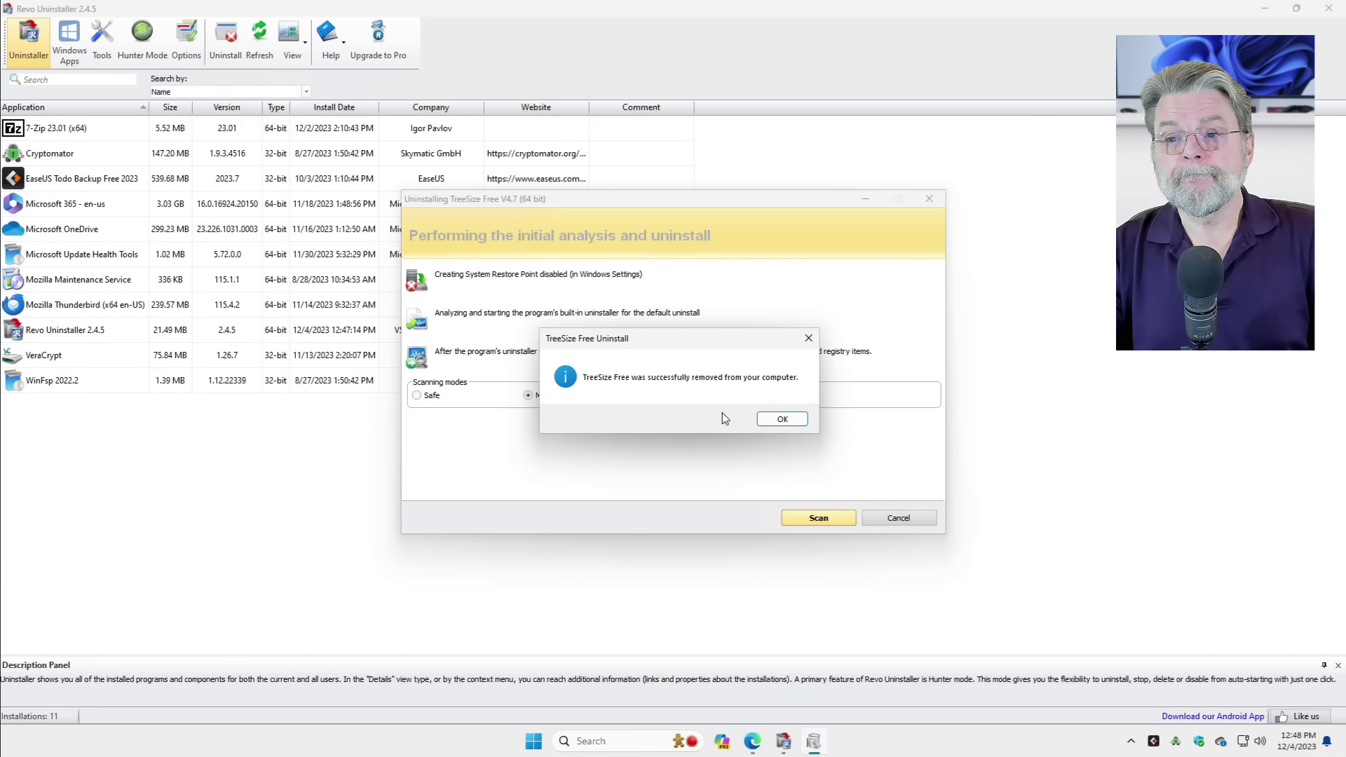
pyautogui.click(792, 422)
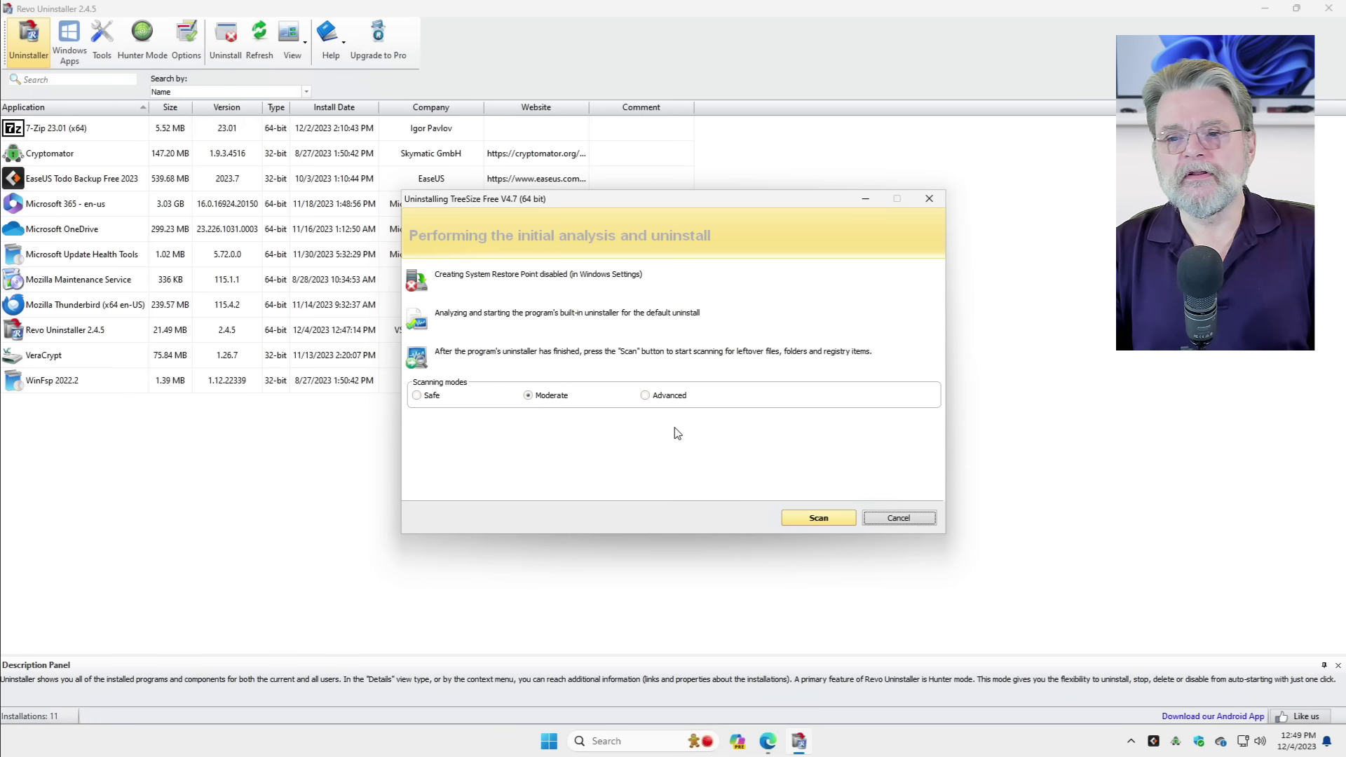
# Step: Run the Moderate-mode leftover scan for TreeSize Free
pyautogui.click(810, 523)
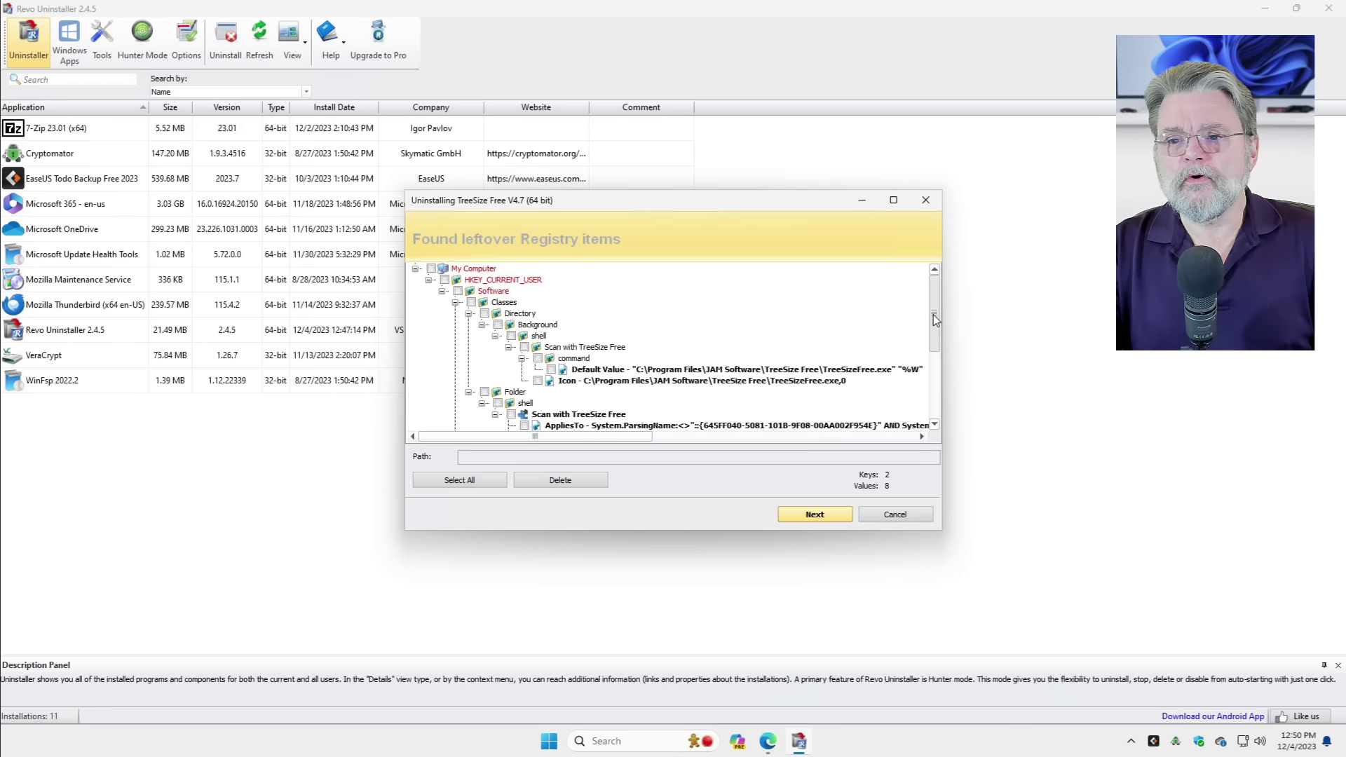
# Step: Select all 2 keys and 8 values of TreeSize Free's leftover registry items and delete them
pyautogui.moveTo(933, 315); pyautogui.dragTo(940, 275)
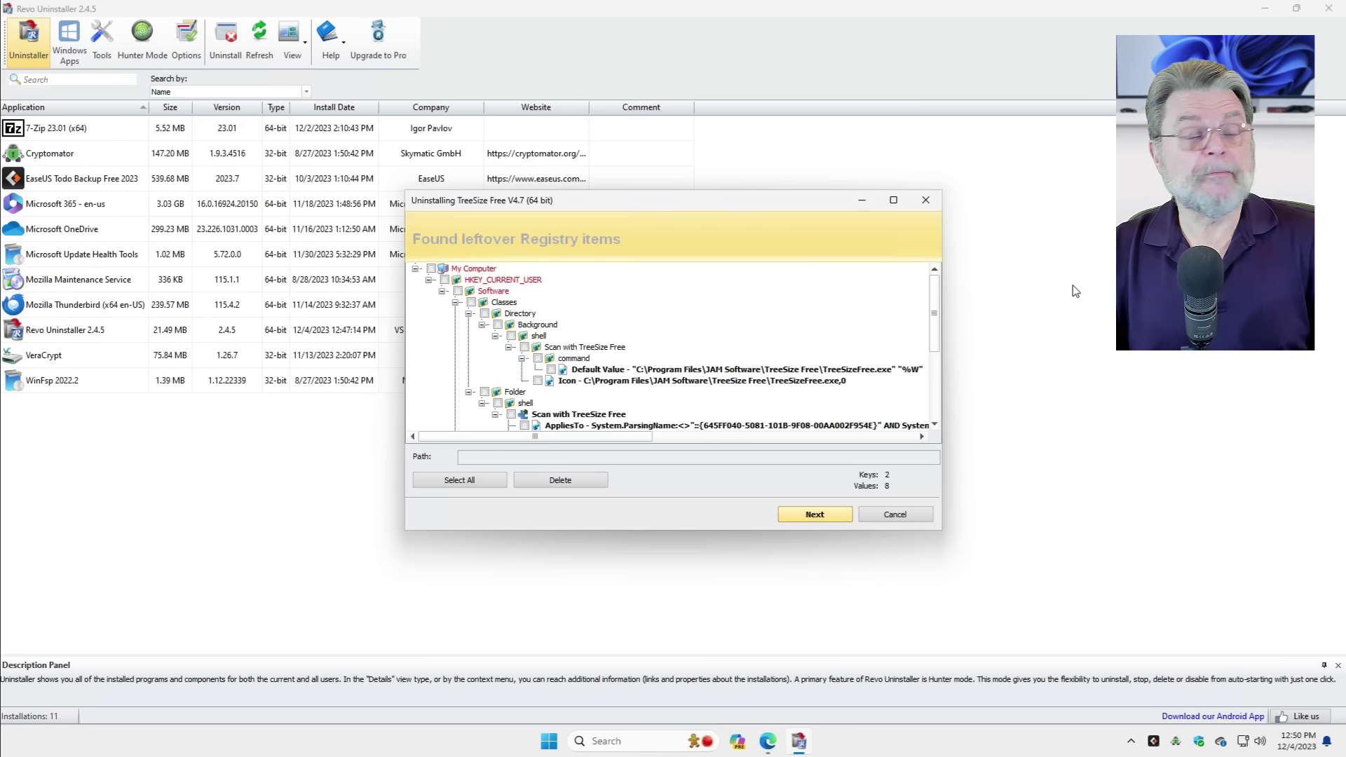
pyautogui.click(465, 482)
pyautogui.click(560, 481)
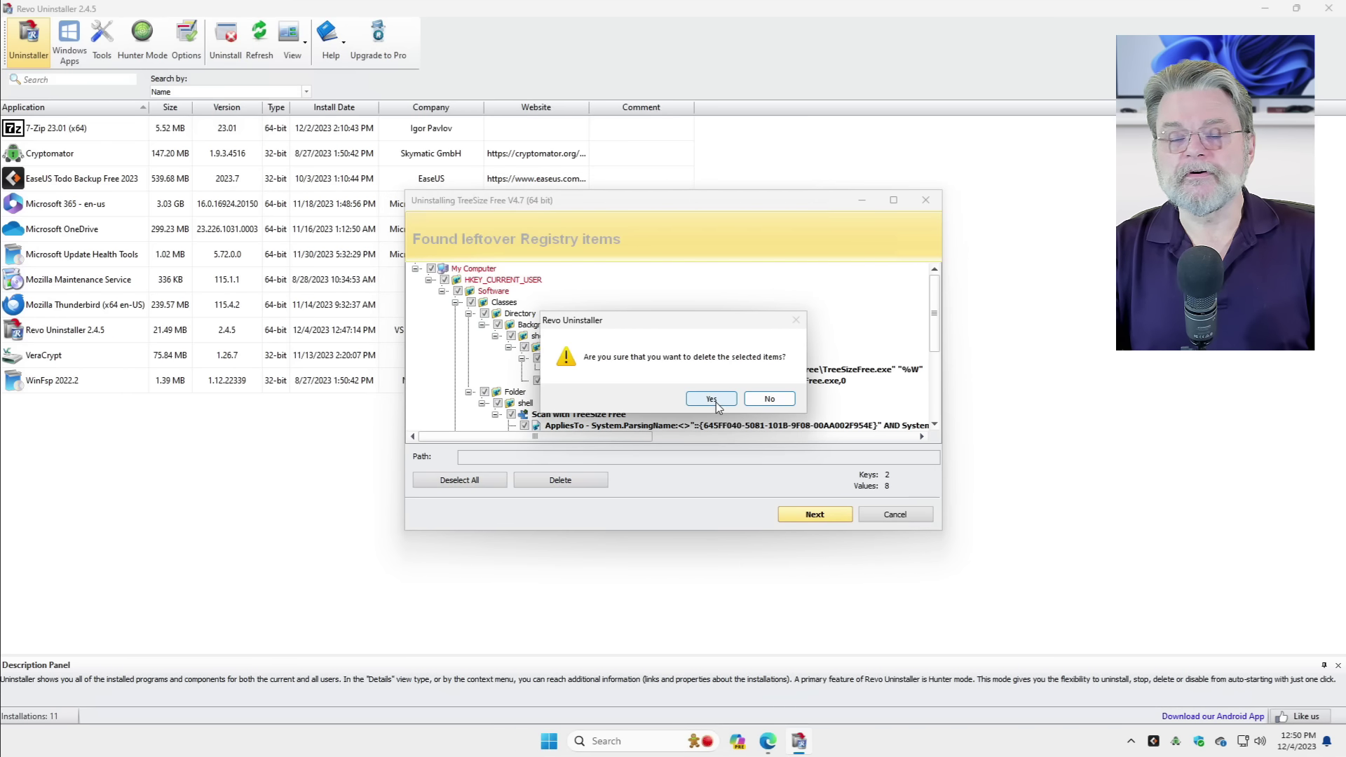
pyautogui.click(717, 404)
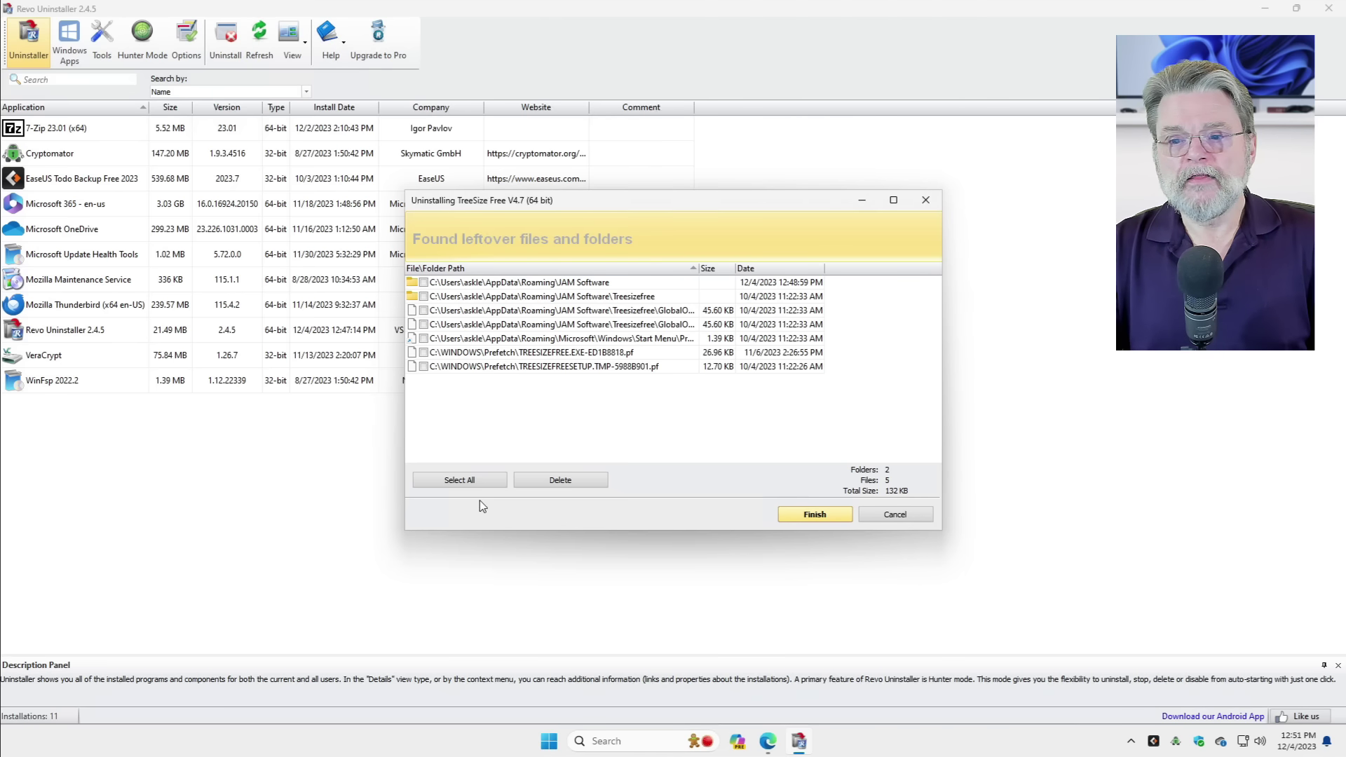
# Step: Select and delete TreeSize Free's 2 leftover folders and 5 files, confirming with Yes
pyautogui.click(477, 478)
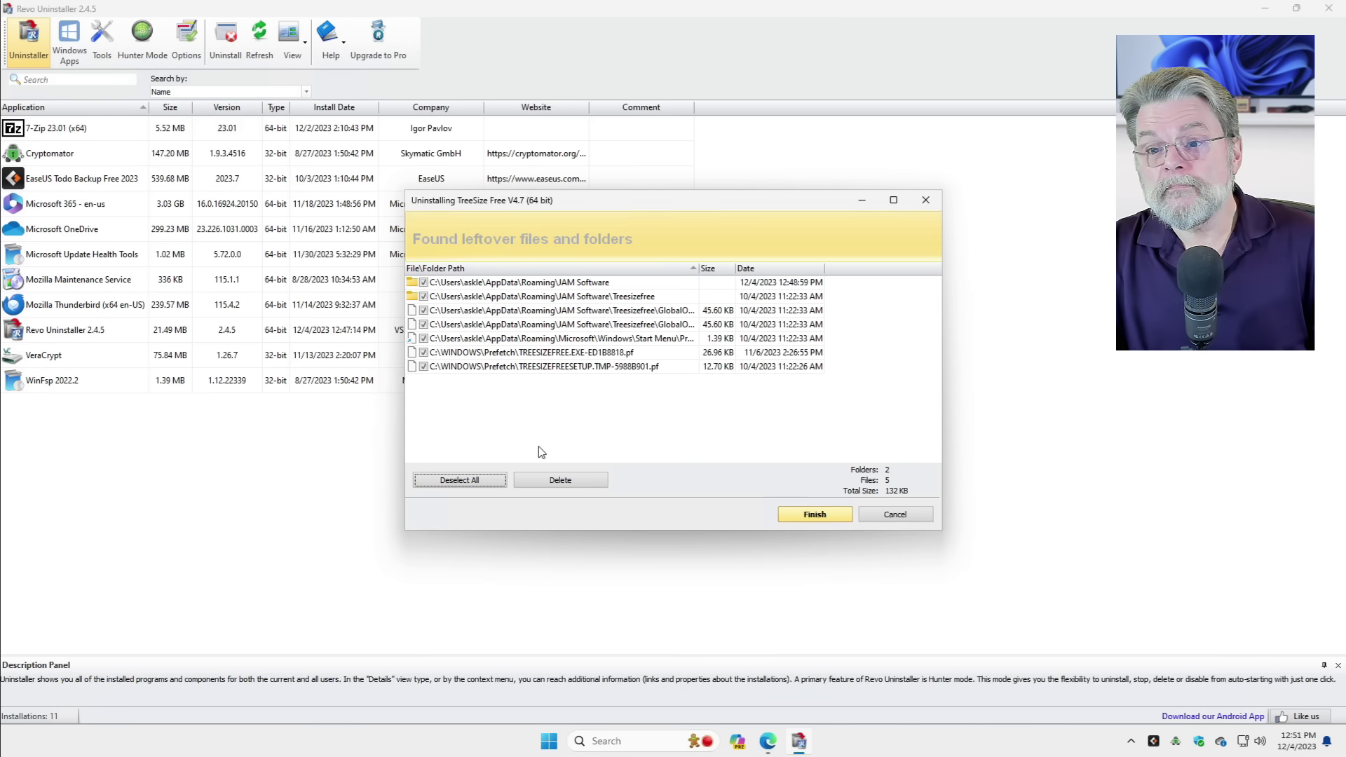
pyautogui.click(578, 482)
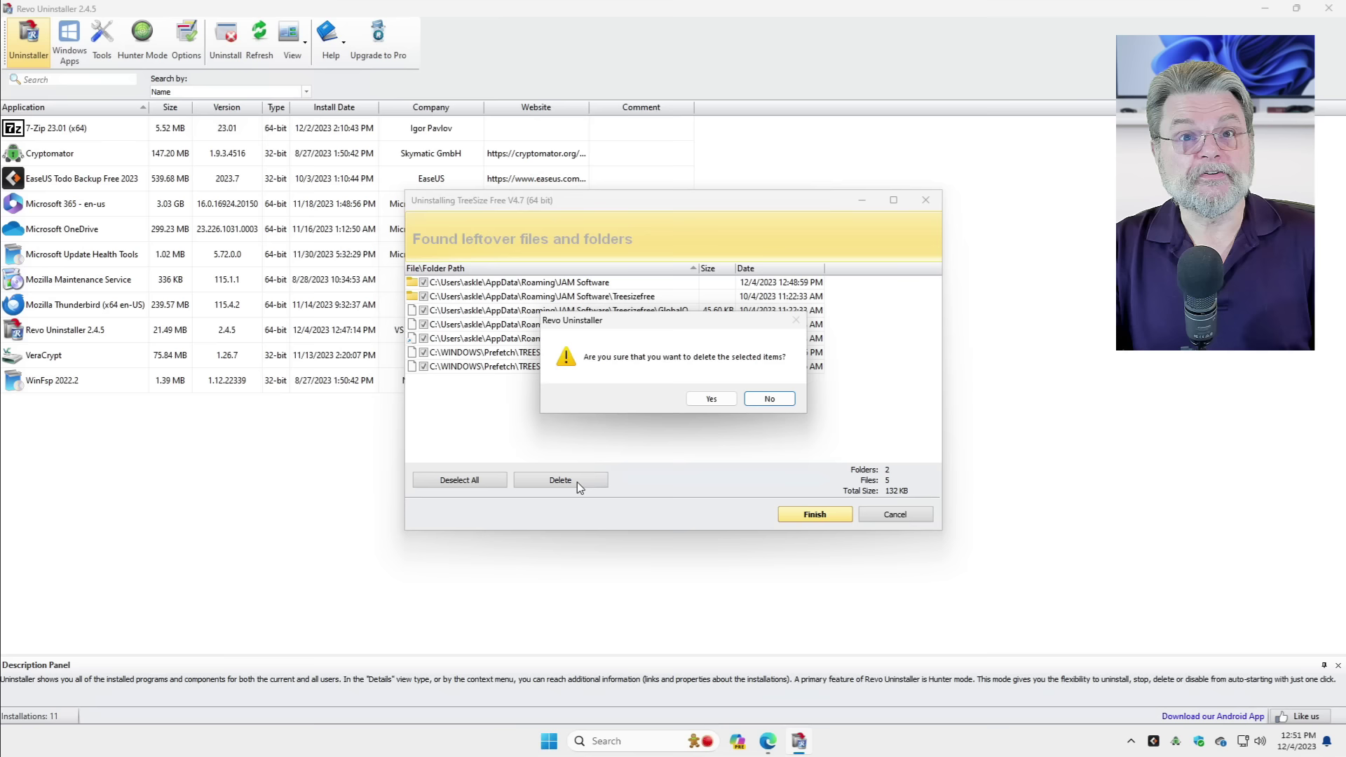
pyautogui.click(709, 399)
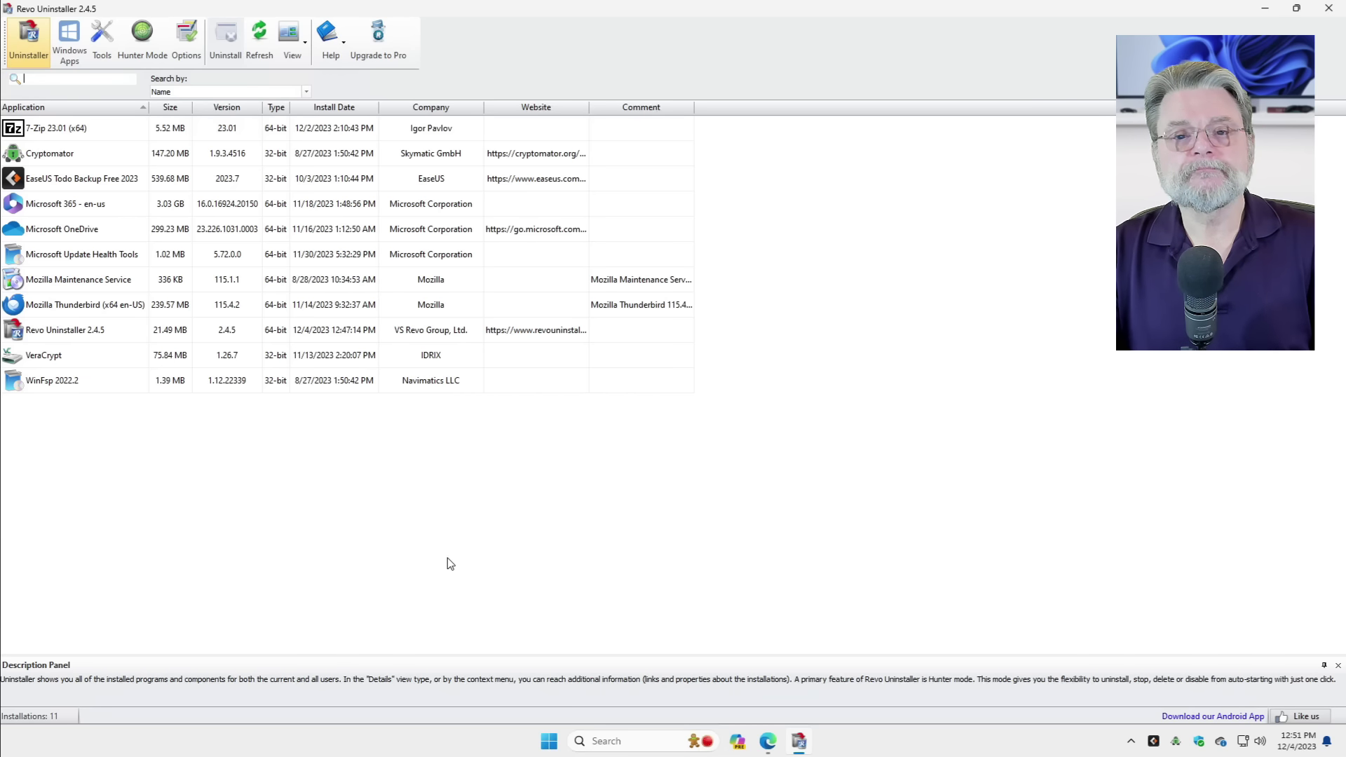
# Step: Switch to the Windows Apps list and select Xbox Game bar
pyautogui.click(69, 44)
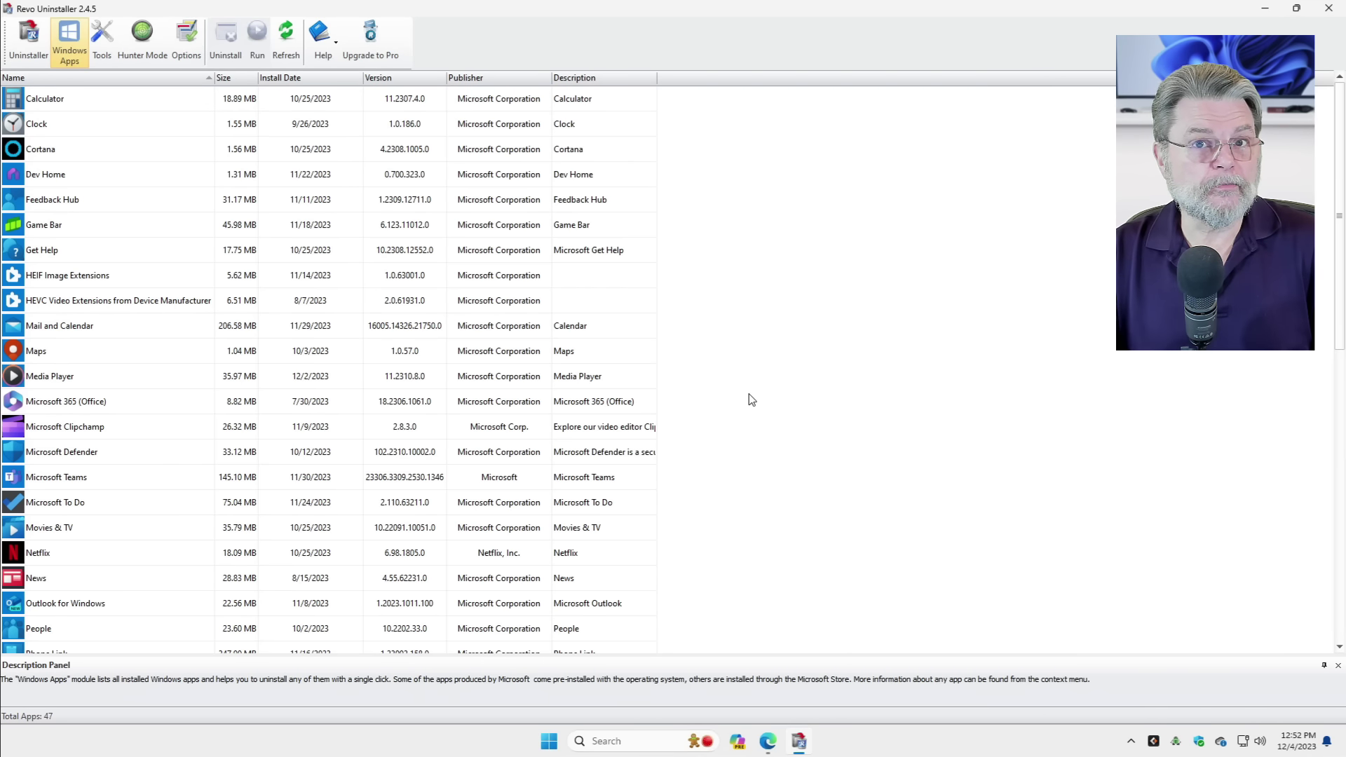
pyautogui.scroll(-8, 547, 352)
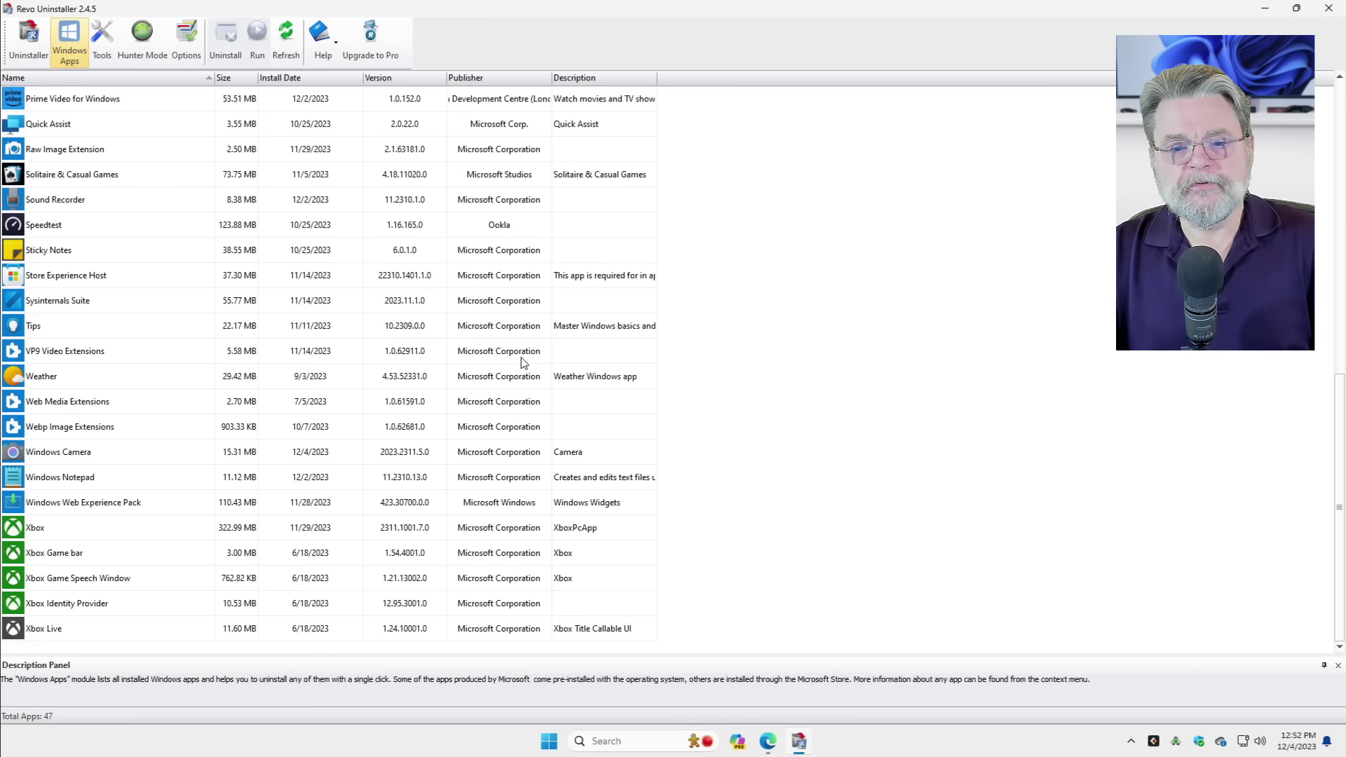
pyautogui.click(86, 552)
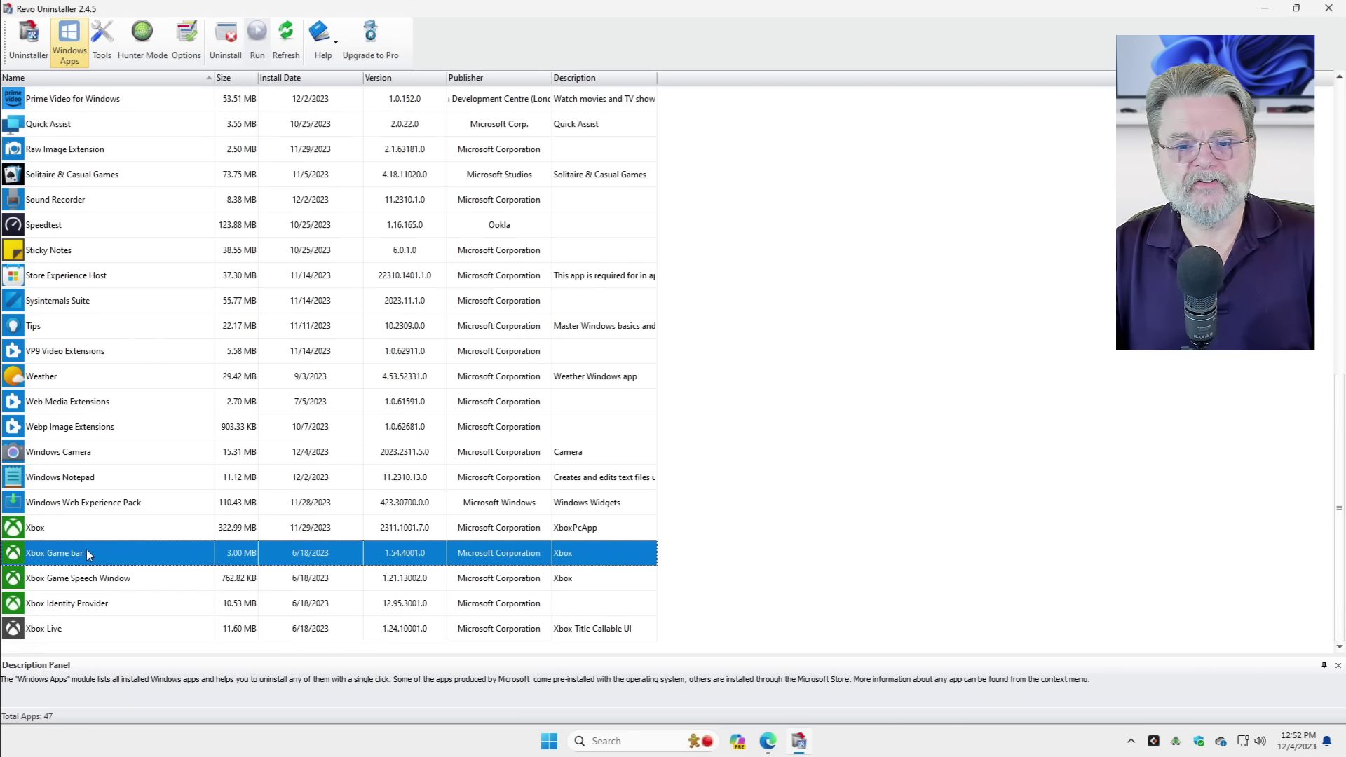
# Step: Uninstall Xbox Game bar from the context menu and confirm to start its default uninstall
pyautogui.rightClick(174, 559)
pyautogui.click(200, 563)
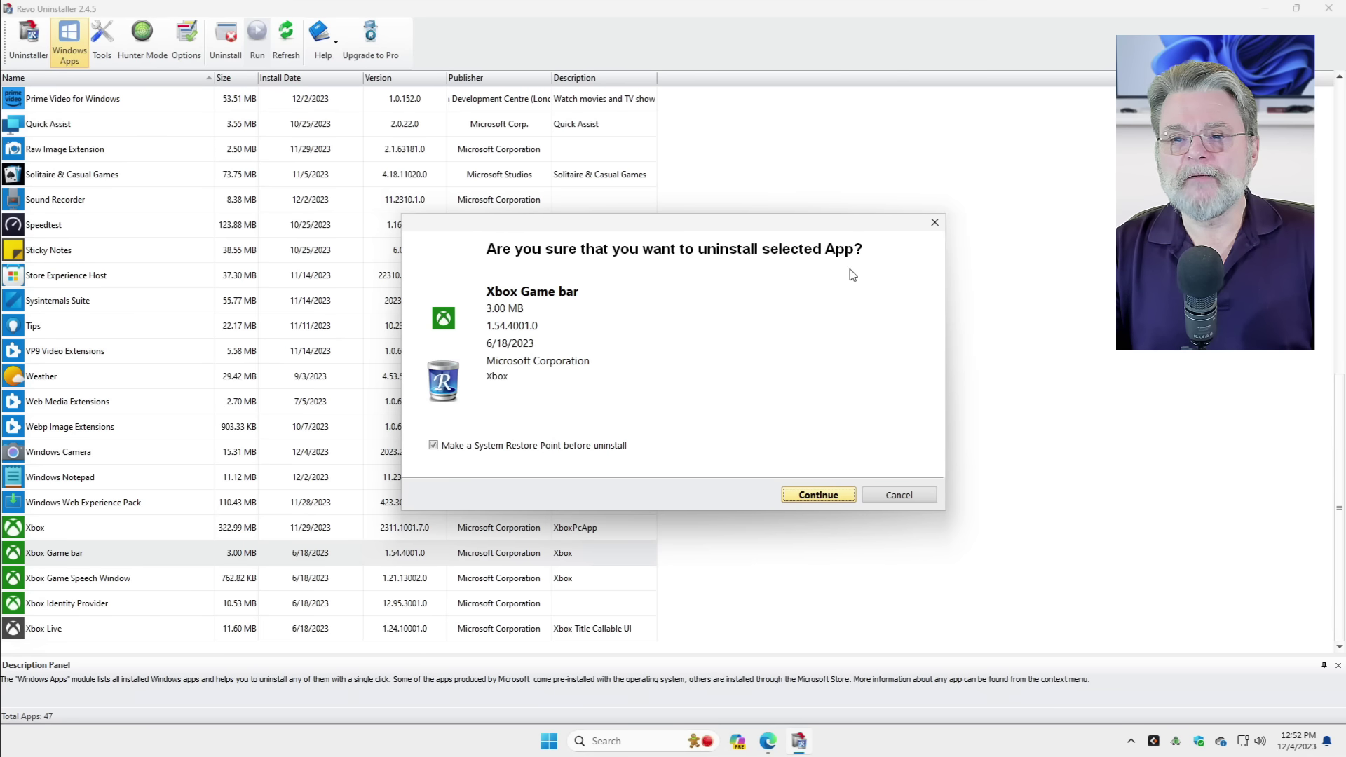
pyautogui.click(817, 495)
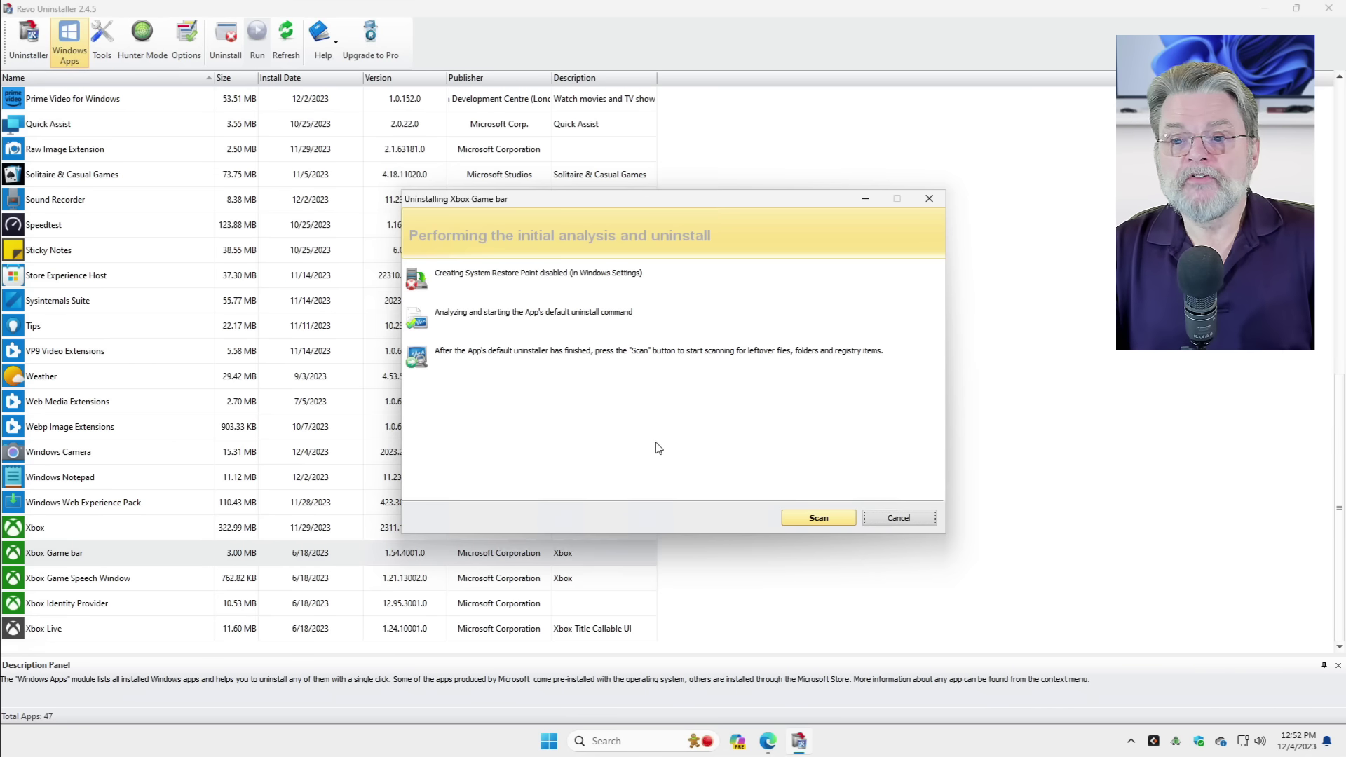
# Step: Scan for Xbox Game bar leftovers and delete all its leftover registry items
pyautogui.click(825, 520)
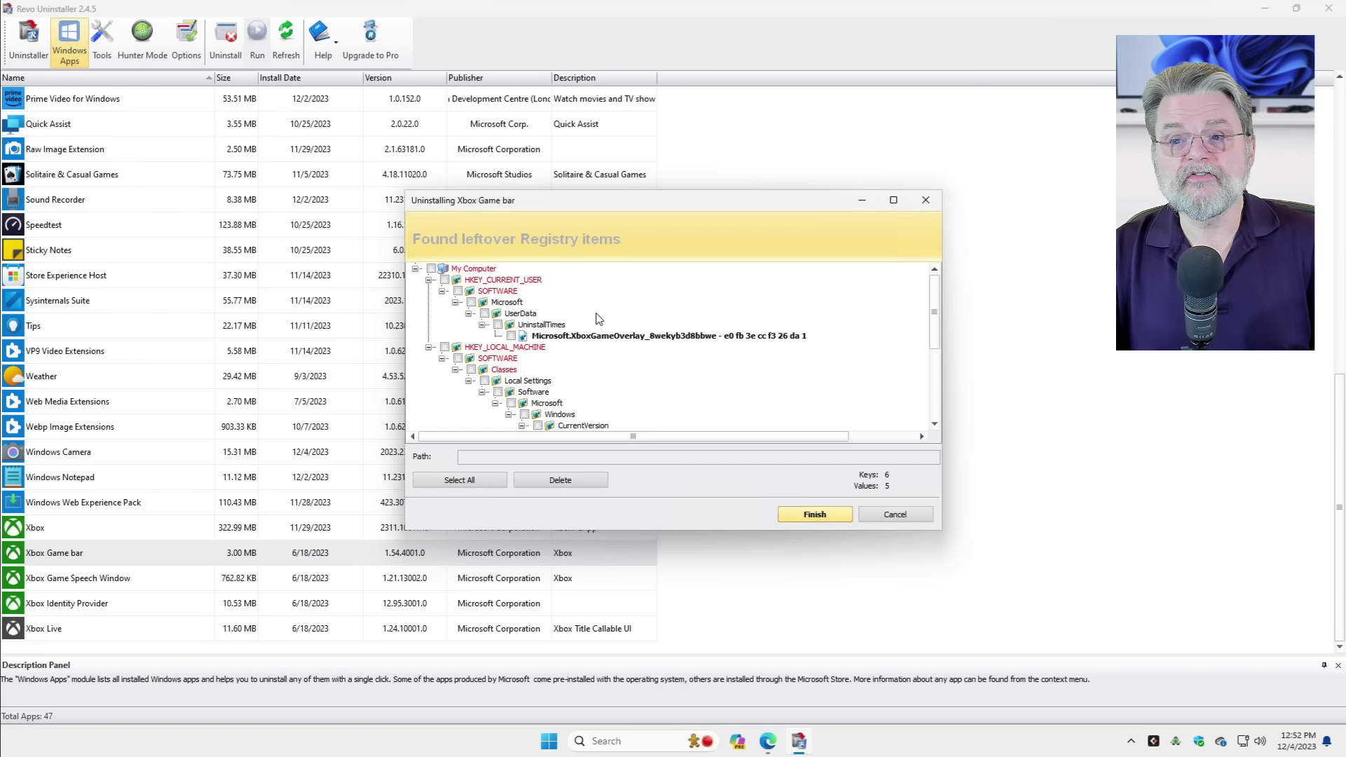
pyautogui.scroll(-5, 597, 318)
pyautogui.scroll(5, 587, 343)
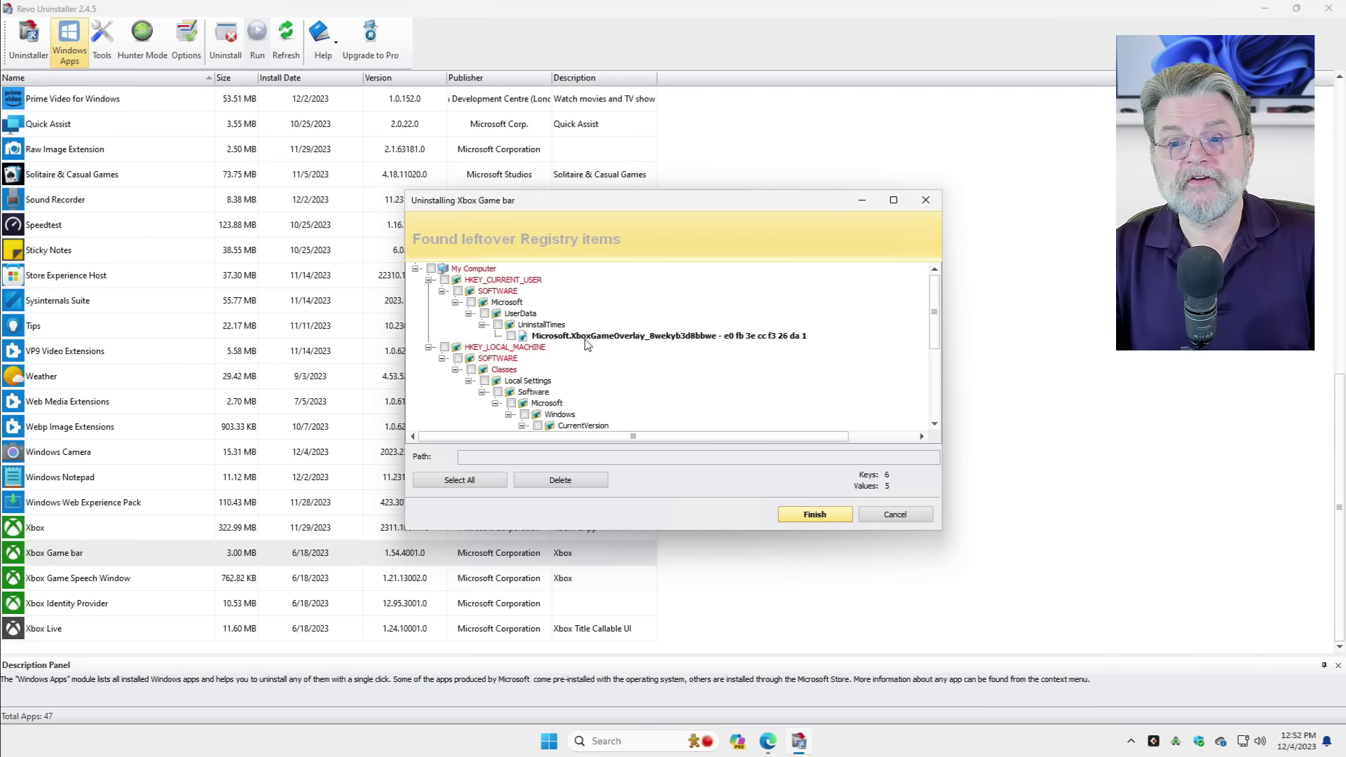
pyautogui.click(456, 480)
pyautogui.click(560, 480)
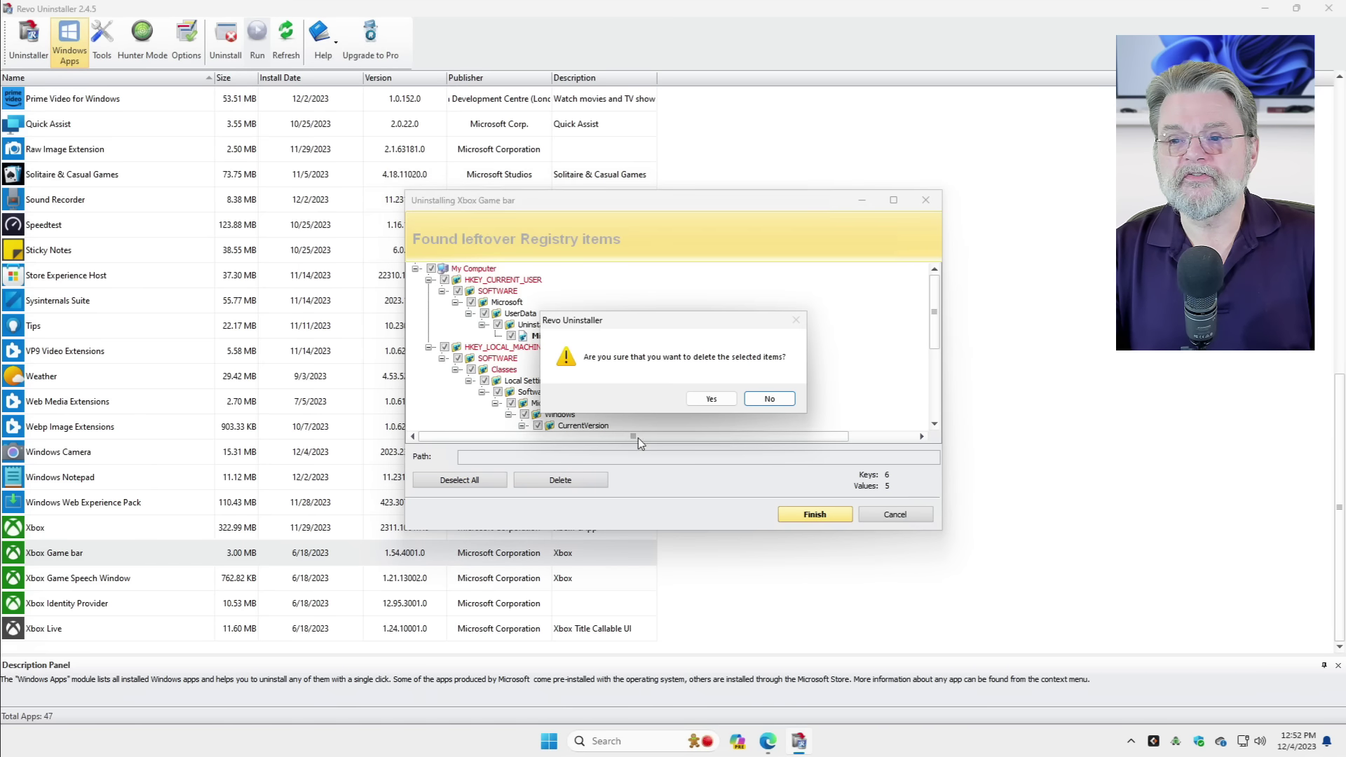
pyautogui.click(722, 400)
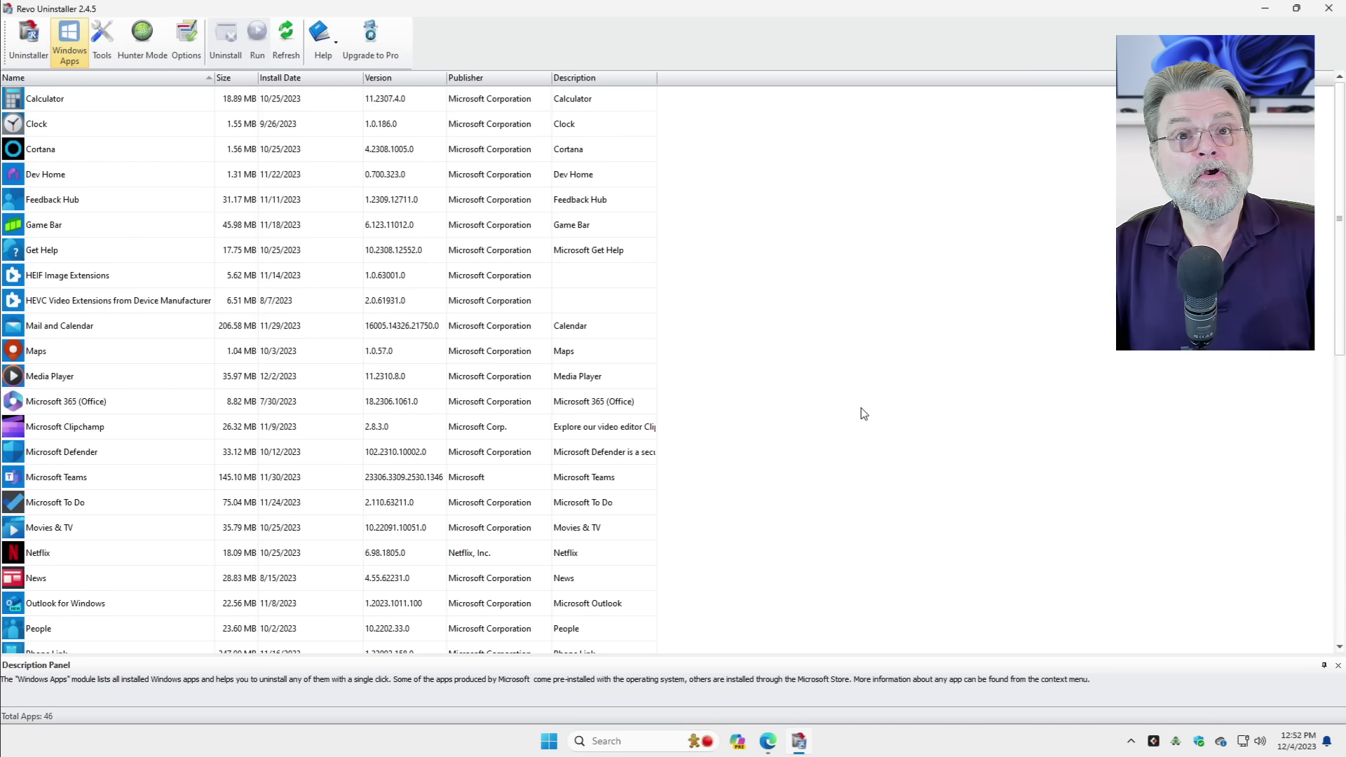
pyautogui.scroll(-8, 301, 491)
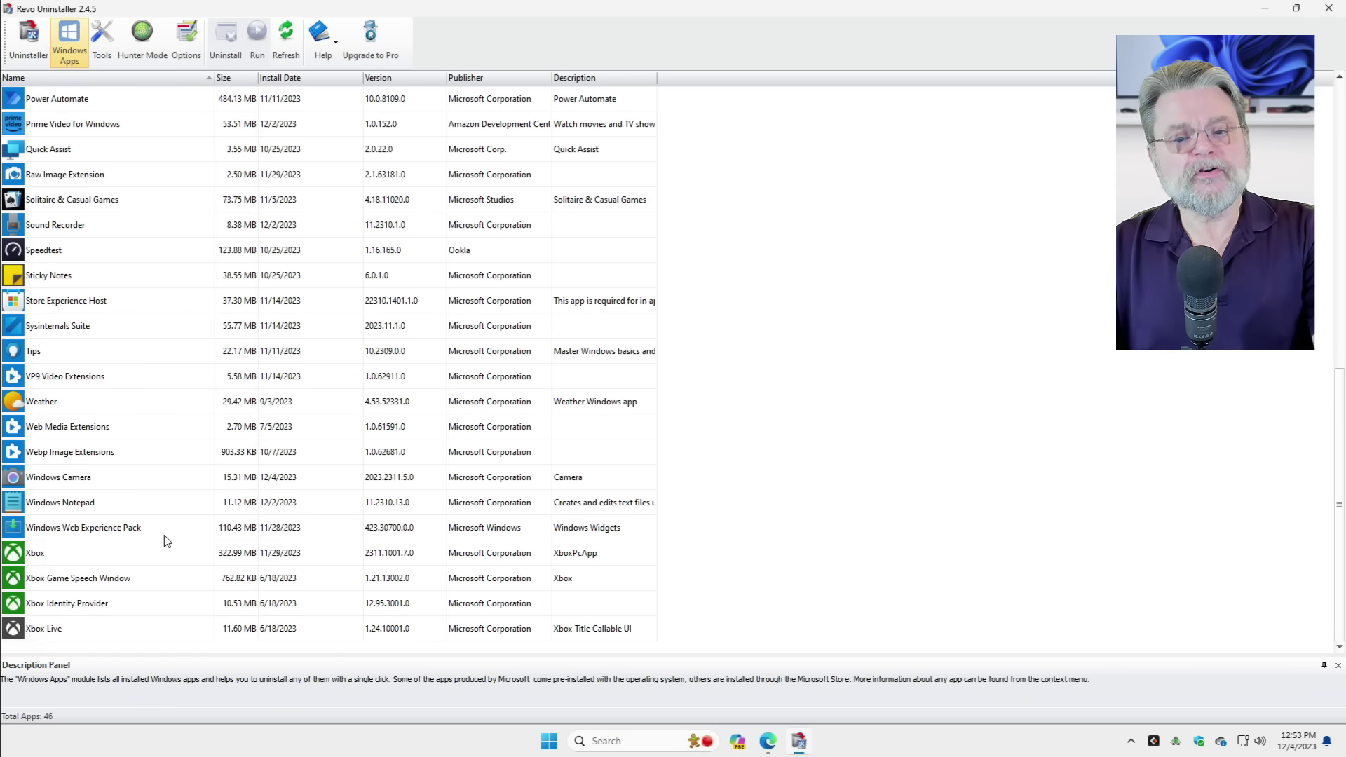
pyautogui.scroll(8, 161, 529)
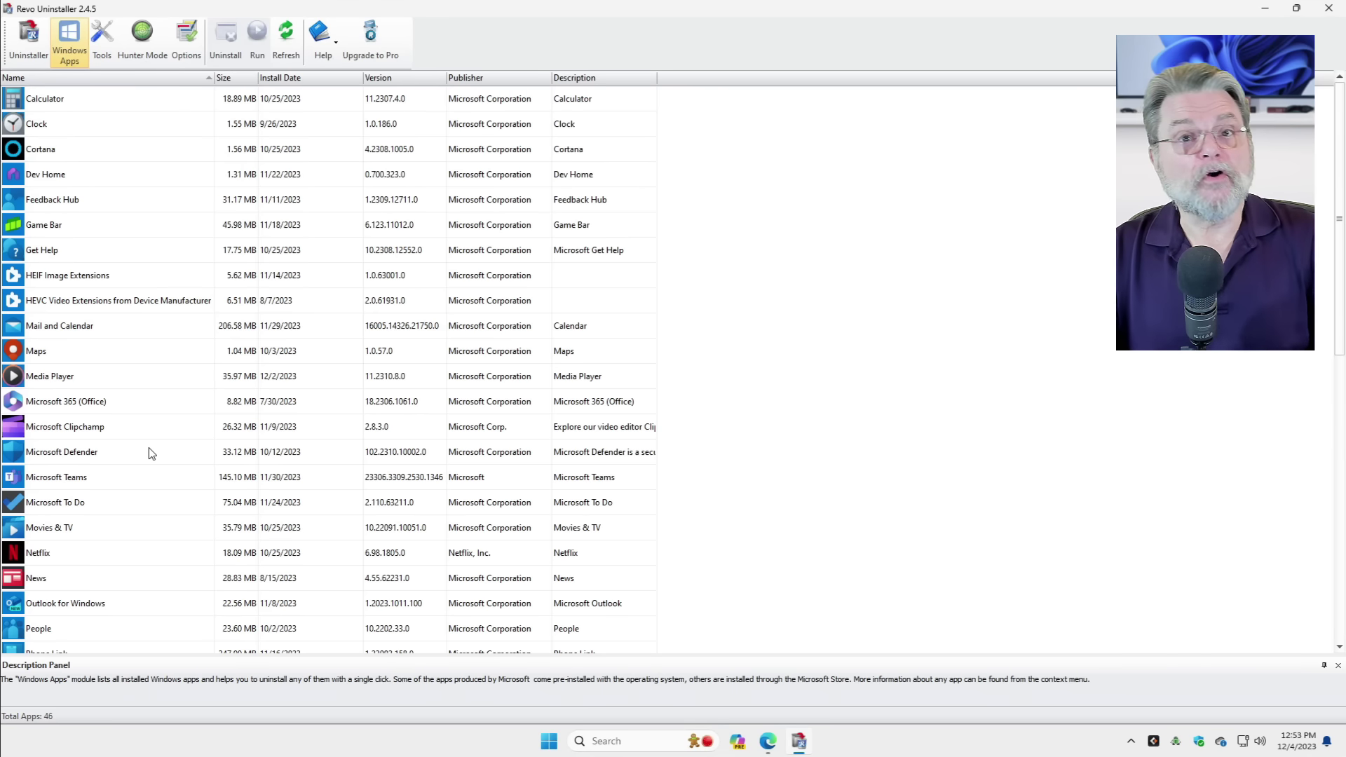
pyautogui.scroll(-8, 149, 459)
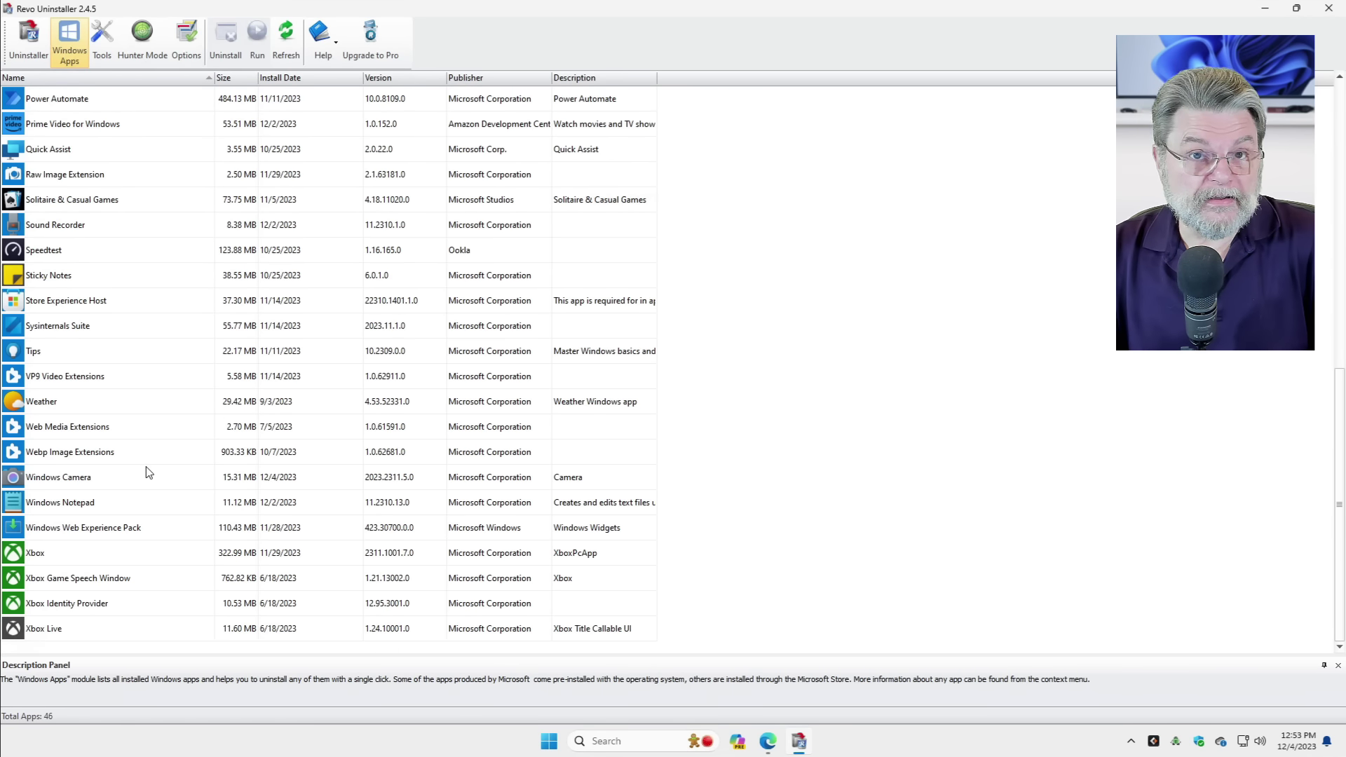